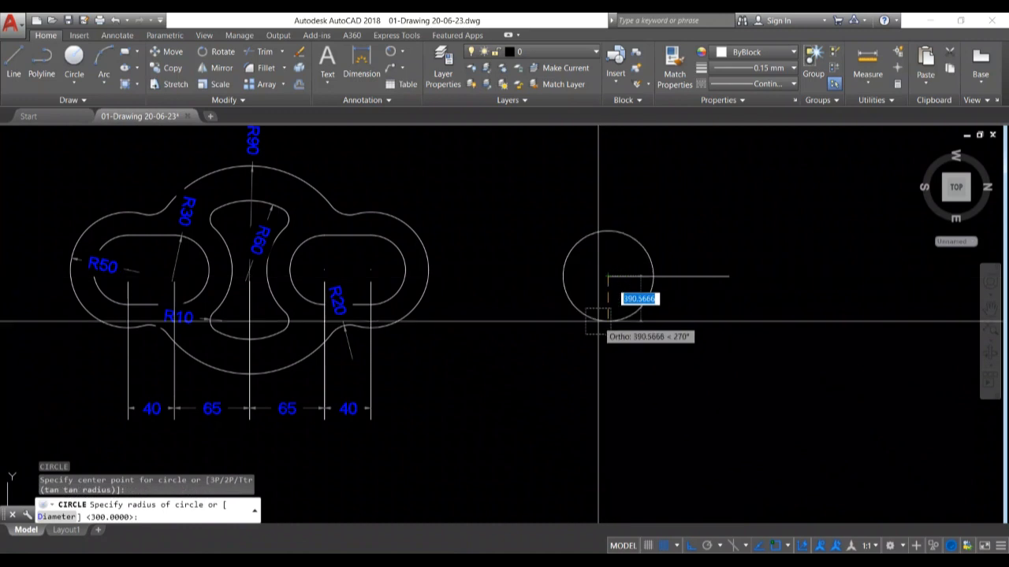
Finish the 300-radius circle at the construction line's left end and draw another 300-radius circle centred at the joint between its segments
key("Return")
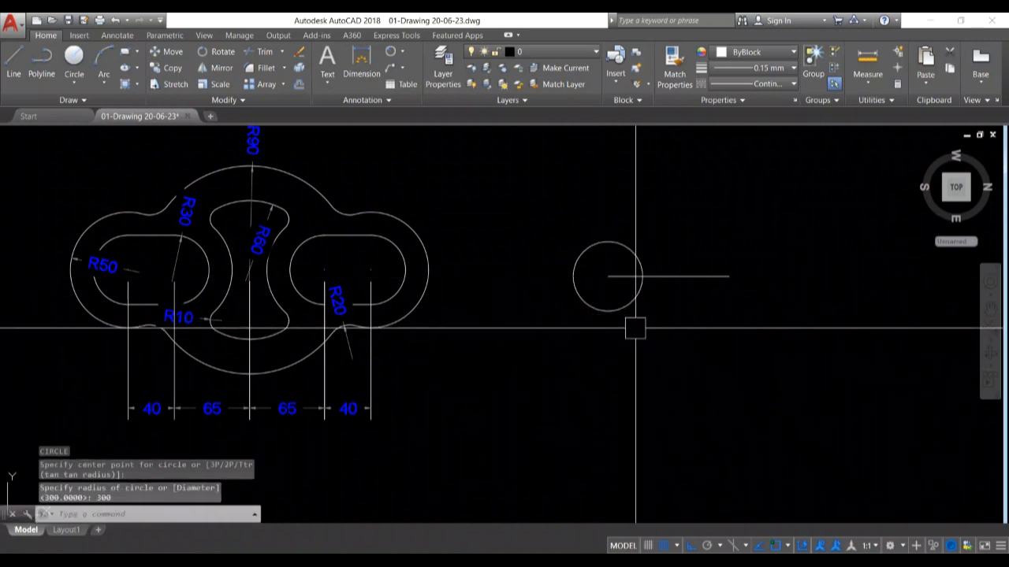
key("Return")
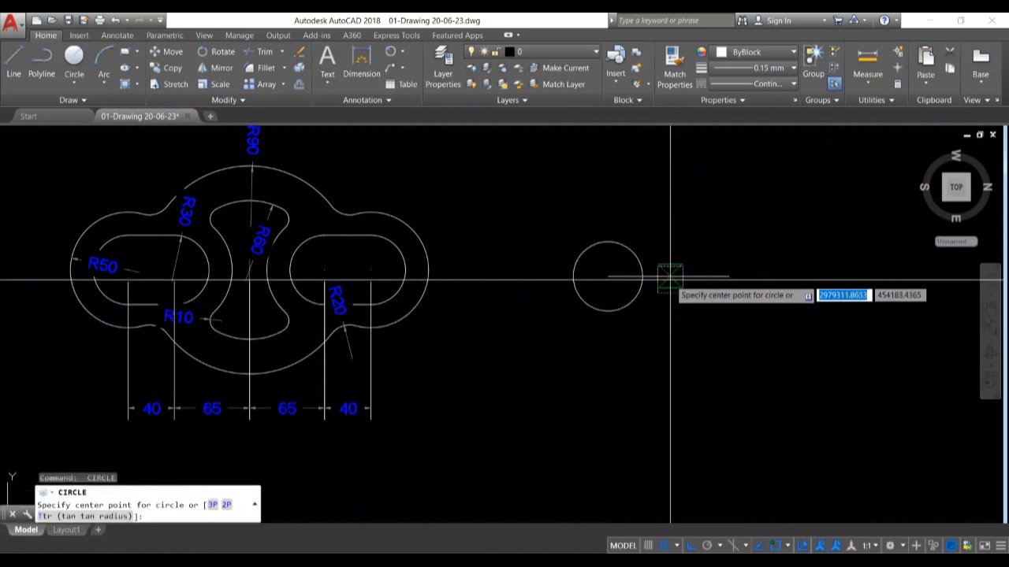
left_click(654, 276)
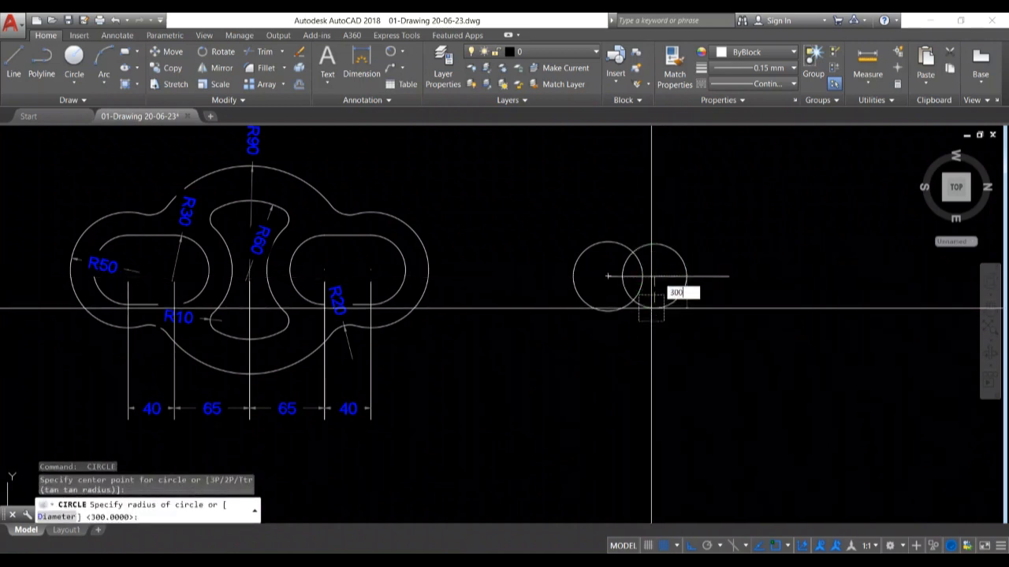
type("300")
key("Return")
Draw two horizontal lines connecting the bottom quadrants and the top quadrants of the two 300-radius circles
type("l")
key("Return")
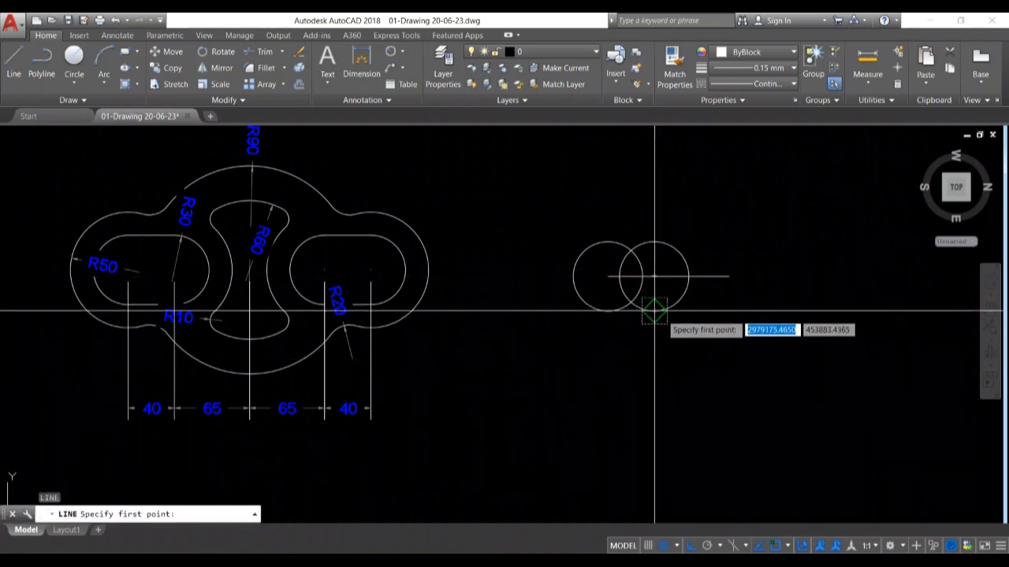
left_click(653, 311)
left_click(607, 311)
key("Return")
key("Return")
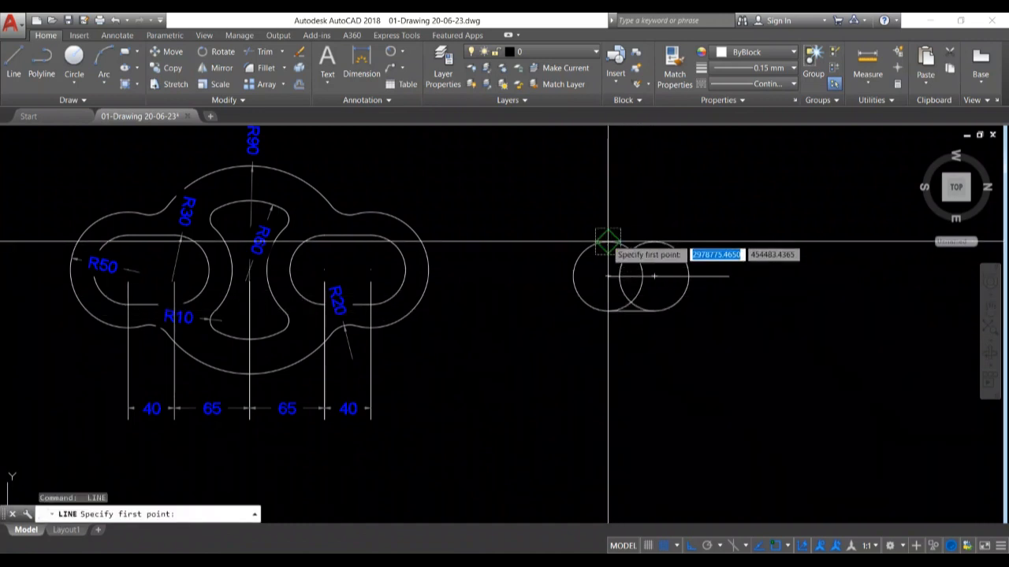
left_click(607, 241)
left_click(653, 241)
key("Return")
Trim the inner arcs of the two overlapping circles to leave a rounded slot outline
scroll(634, 322, "up", 5)
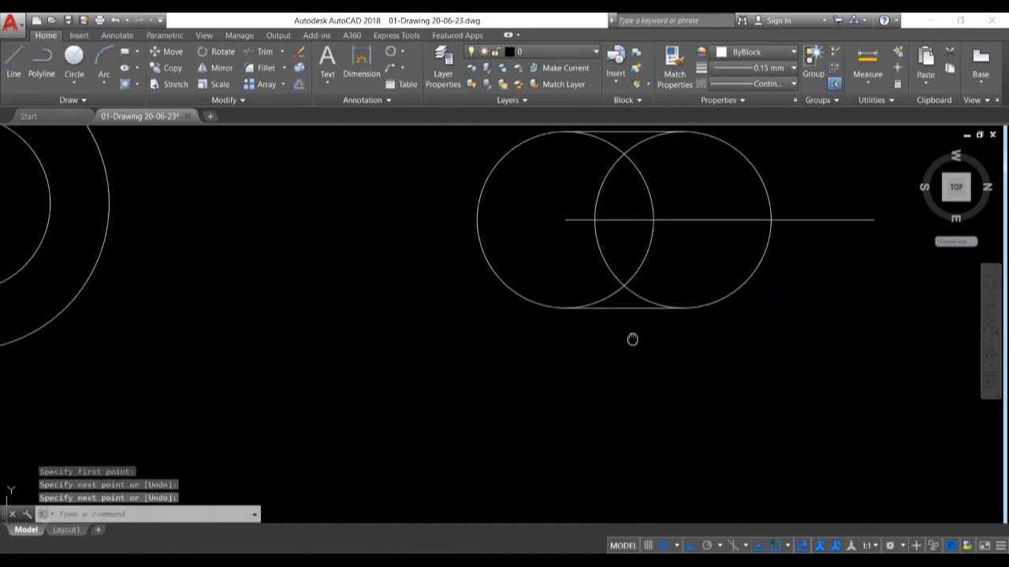
scroll(632, 342, "down", 3)
type("tr")
key("Return")
key("Return")
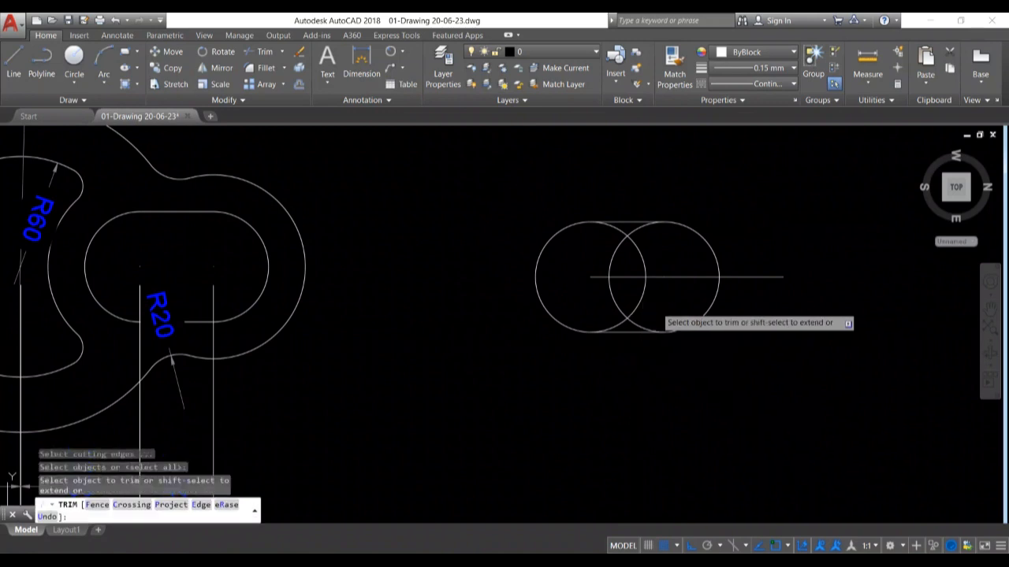
left_click(655, 306)
left_click(584, 297)
scroll(626, 319, "up", 2)
left_click(635, 316)
left_click(678, 221)
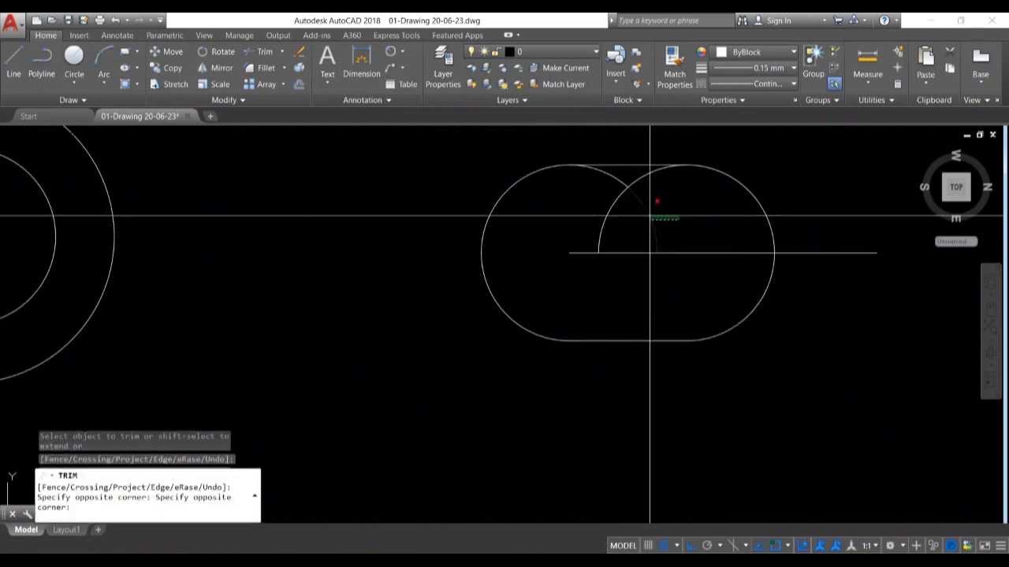
left_click(584, 220)
left_click(638, 185)
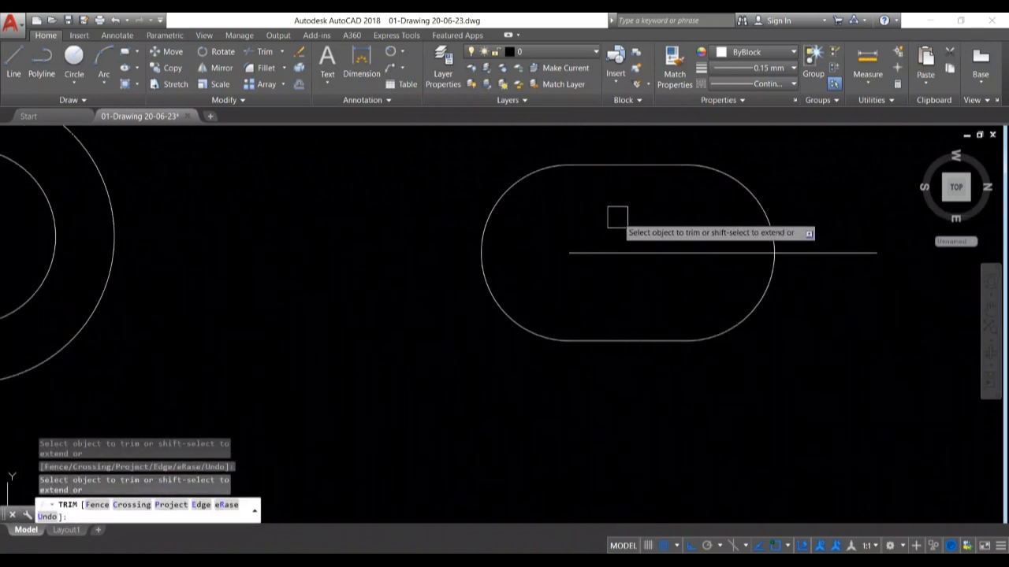
key("Return")
Join the slot's two arcs and two lines into a single polyline
scroll(597, 226, "down", 4)
middle_click_drag(671, 324, 643, 330)
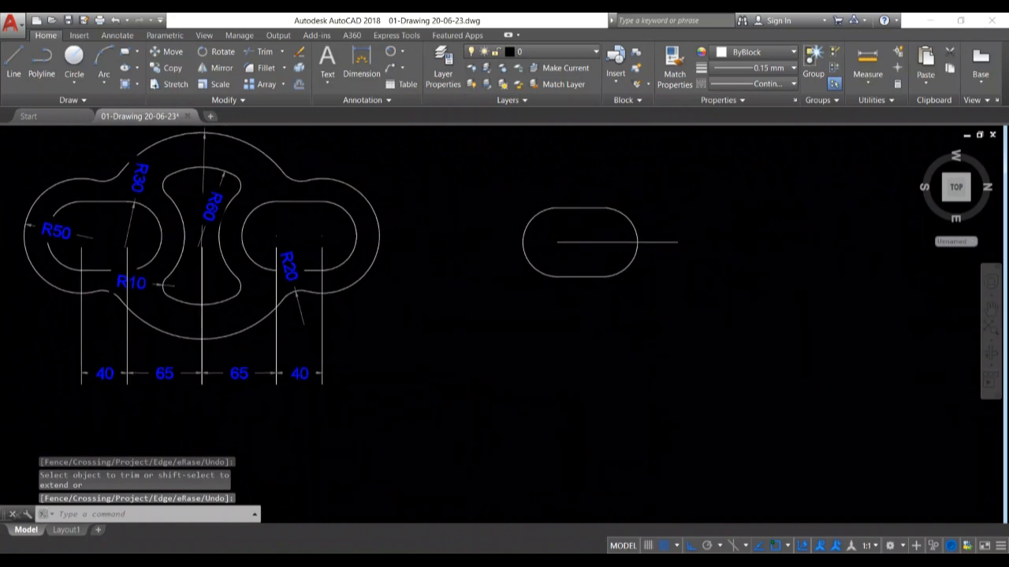
left_click(642, 323)
left_click(585, 243)
scroll(580, 207, "up", 3)
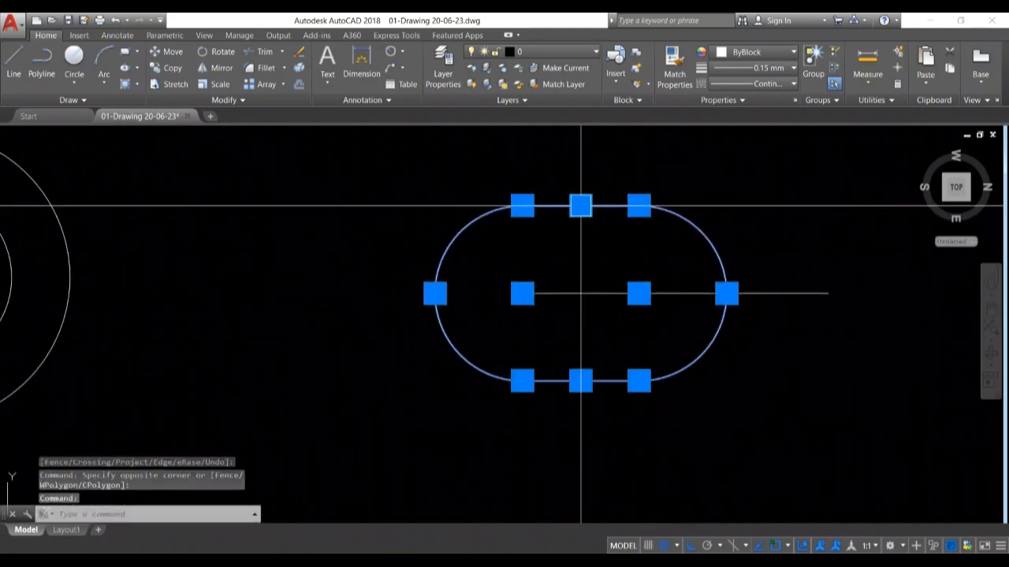
key("Return")
Mirror the slot about a vertical axis through the construction line's right end, keeping the source object
scroll(581, 220, "down", 1)
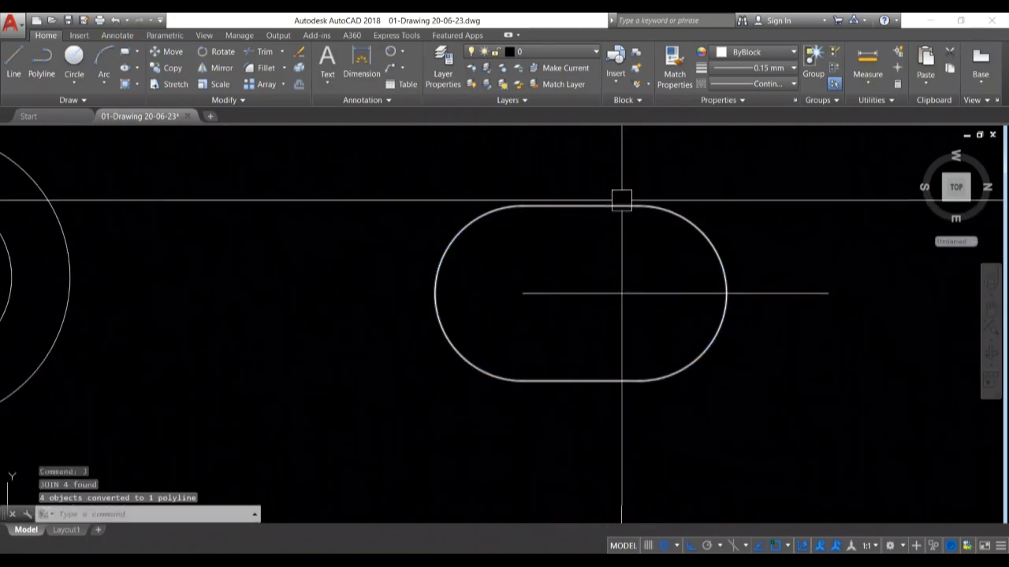
scroll(597, 264, "down", 2)
type("mi")
key("Return")
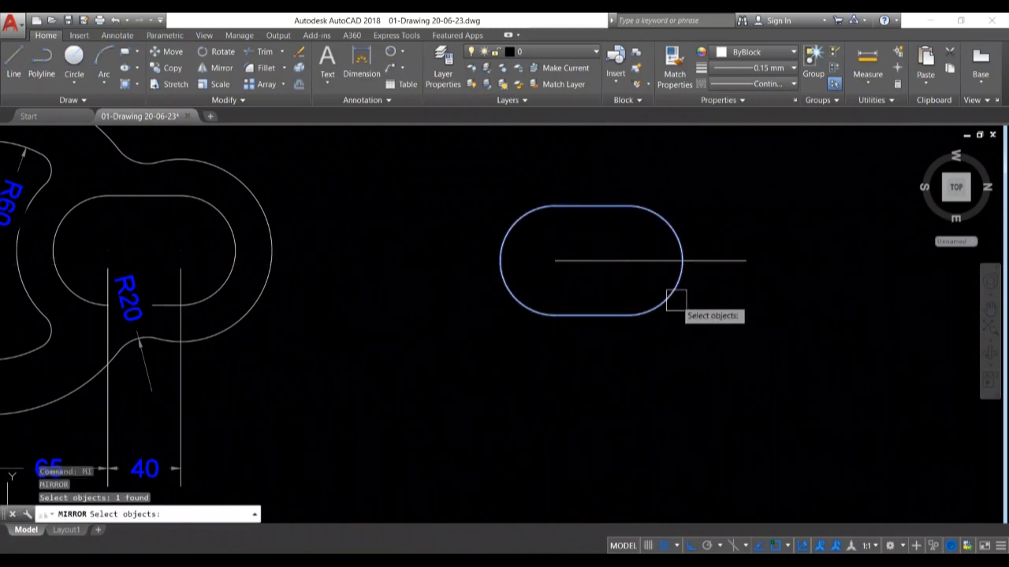
key("Return")
left_click(745, 259)
left_click(740, 316)
key("Return")
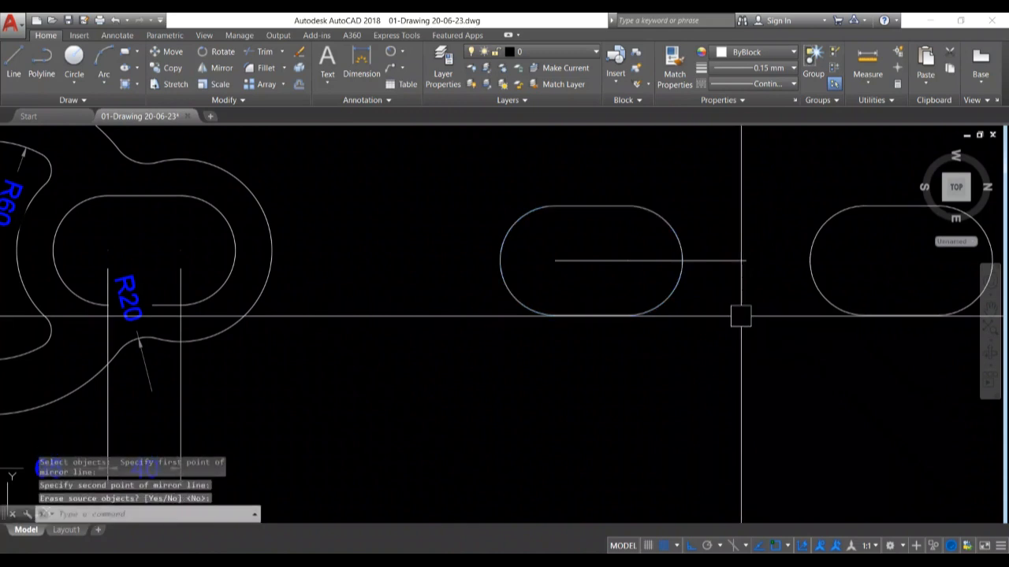
Delete the two horizontal construction line segments running through the left slot
scroll(720, 284, "down", 4)
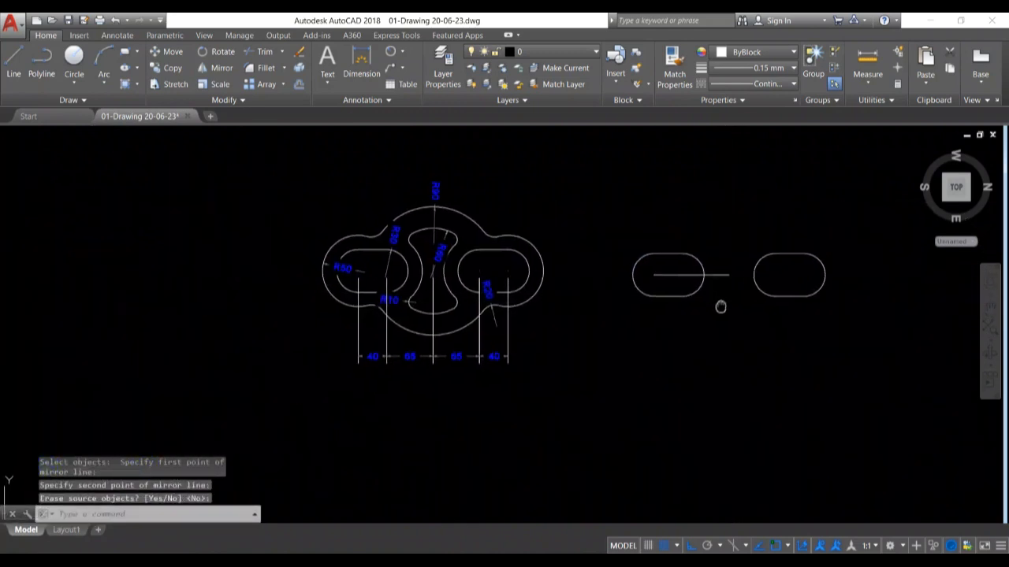
middle_click_drag(720, 307, 678, 311)
scroll(706, 306, "up", 2)
left_click(686, 261)
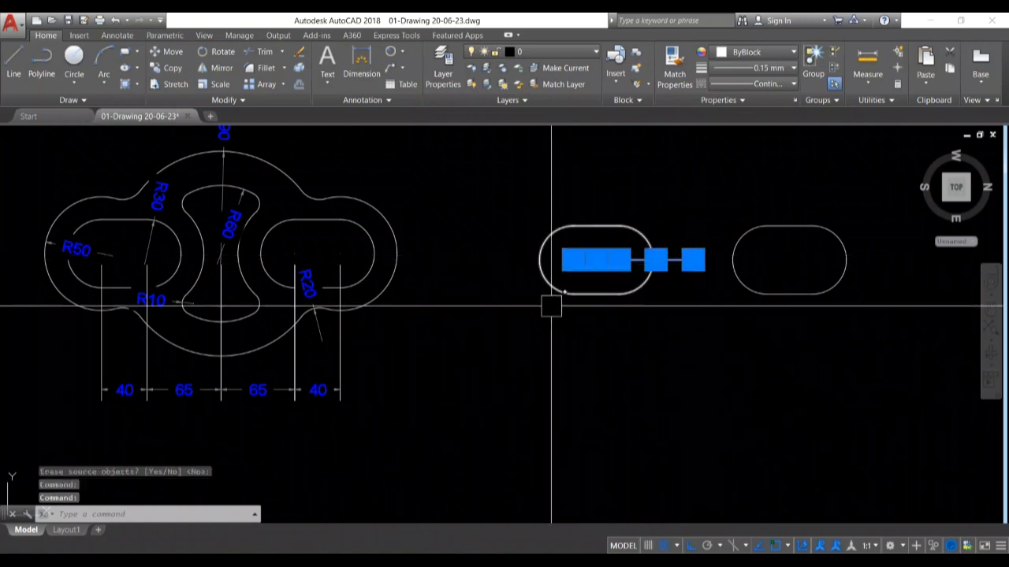
key("Delete")
Draw a 500-radius circle on the outer arc centre of the right slot and another on that of the left slot
scroll(541, 339, "down", 3)
mouse_move(539, 351)
middle_mouse_down()
mouse_move(545, 322)
mouse_move(518, 318)
middle_mouse_up()
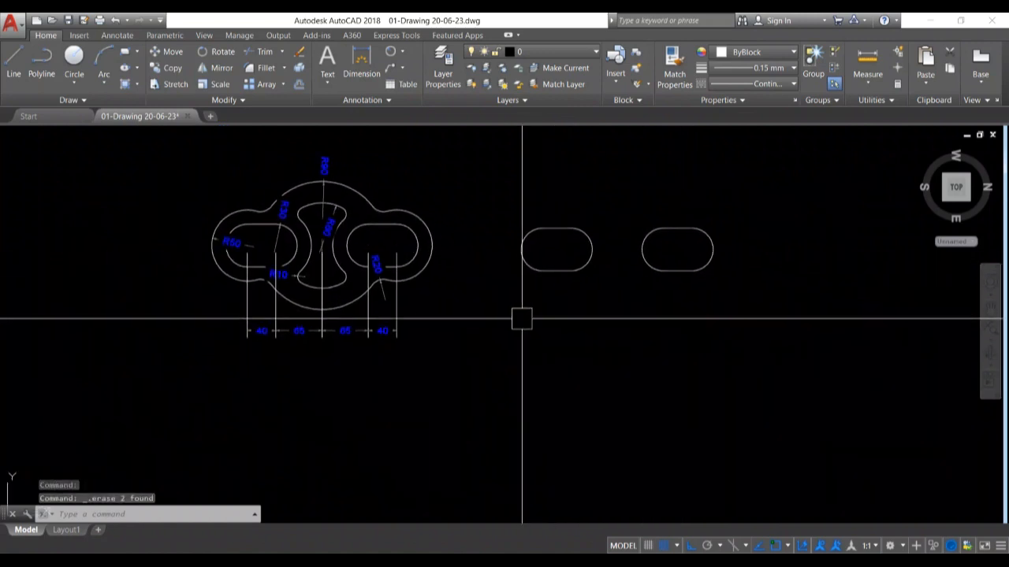
scroll(620, 364, "up", 3)
middle_click_drag(630, 371, 710, 390)
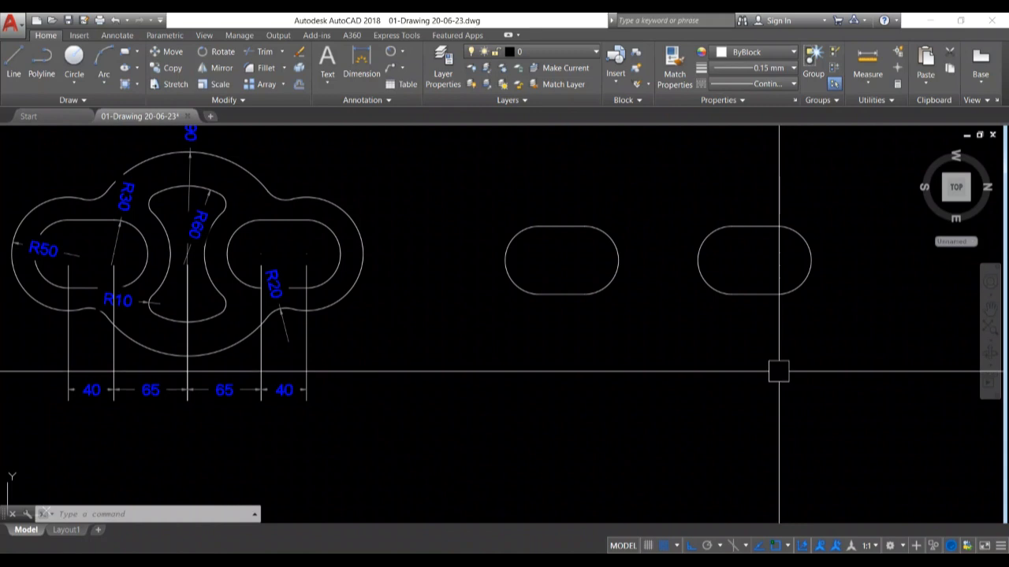
type("c")
key("Return")
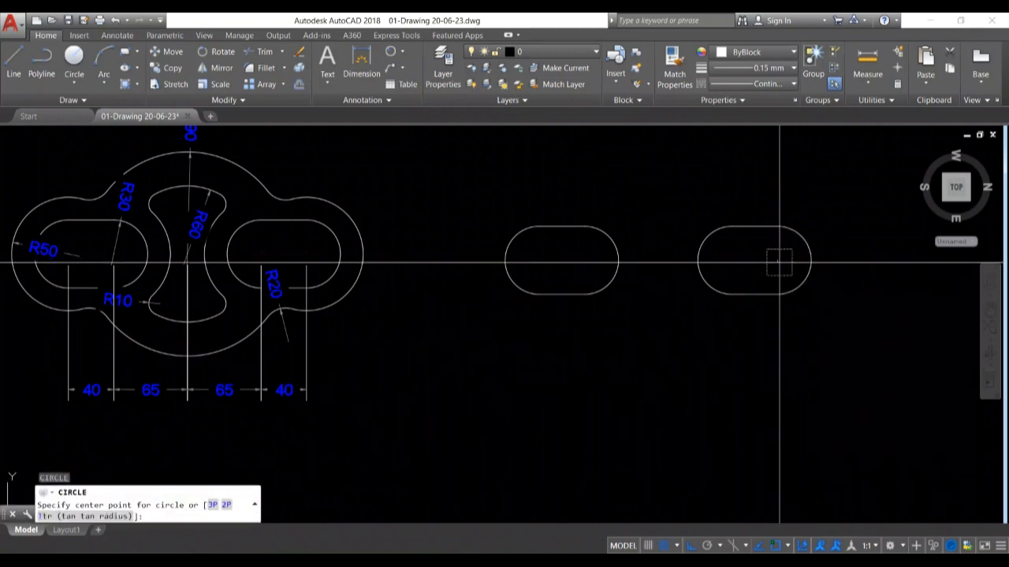
left_click(778, 261)
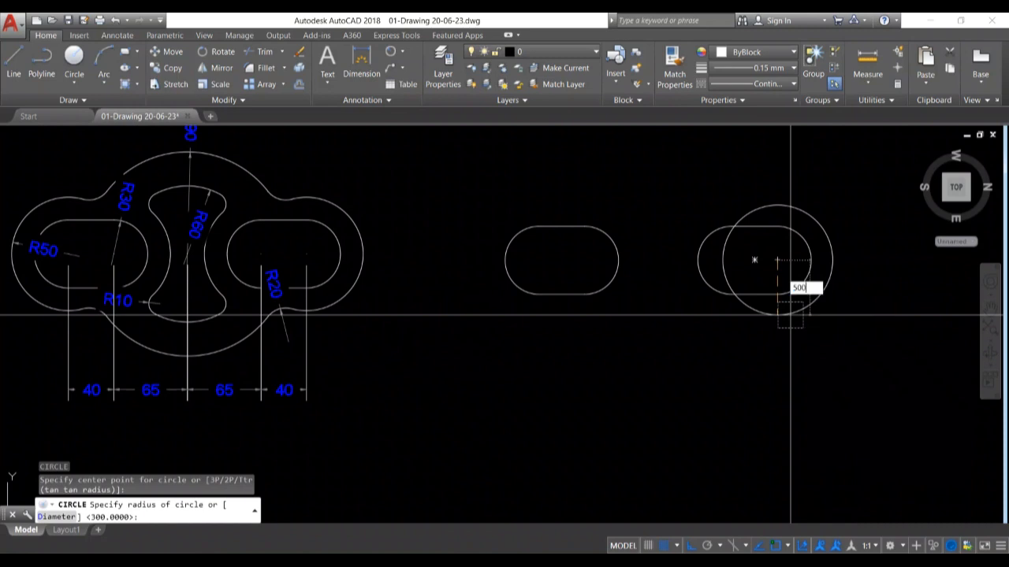
key("Return")
key("Return")
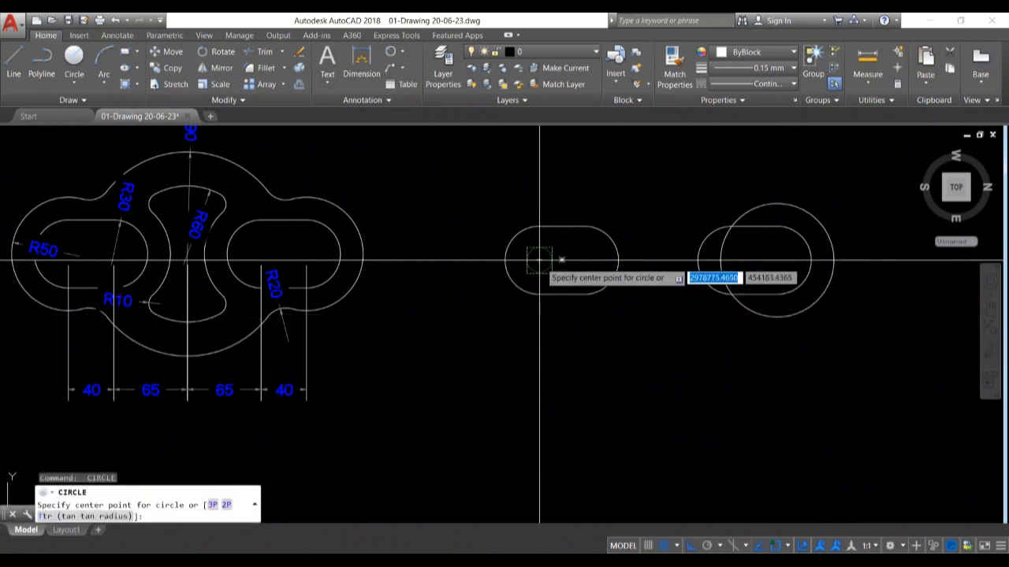
left_click(539, 258)
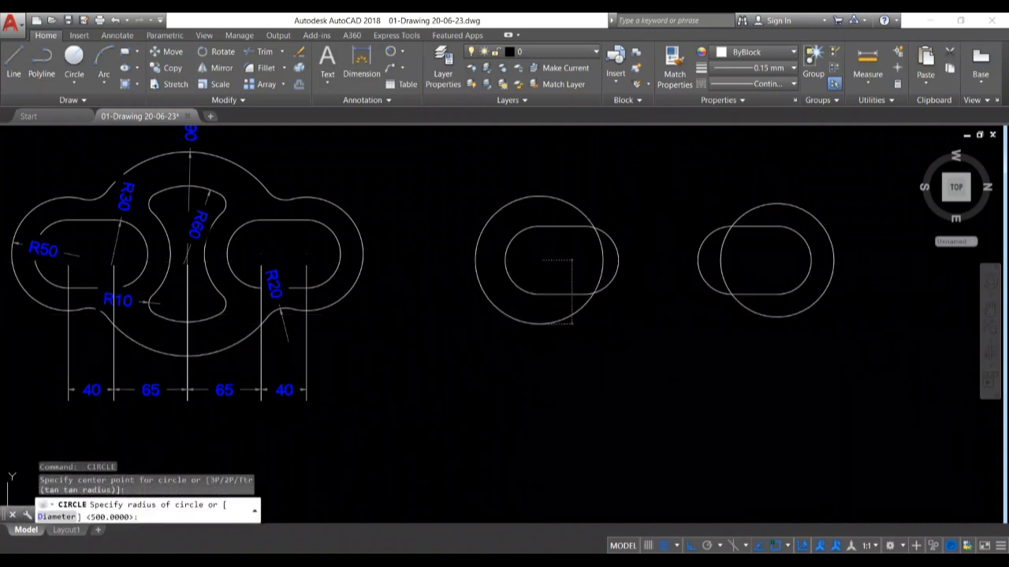
type("500")
key("Return")
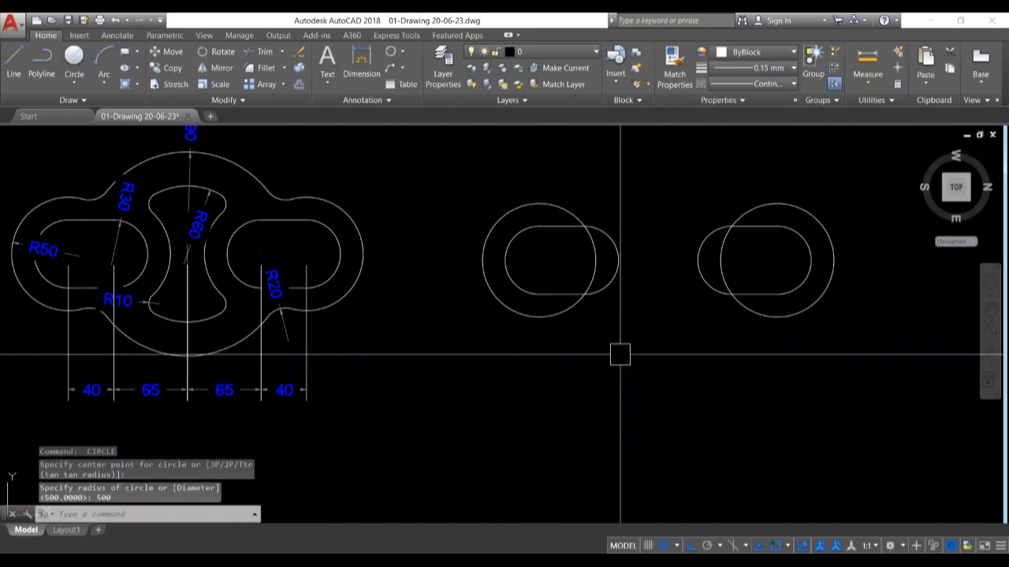
key("Return")
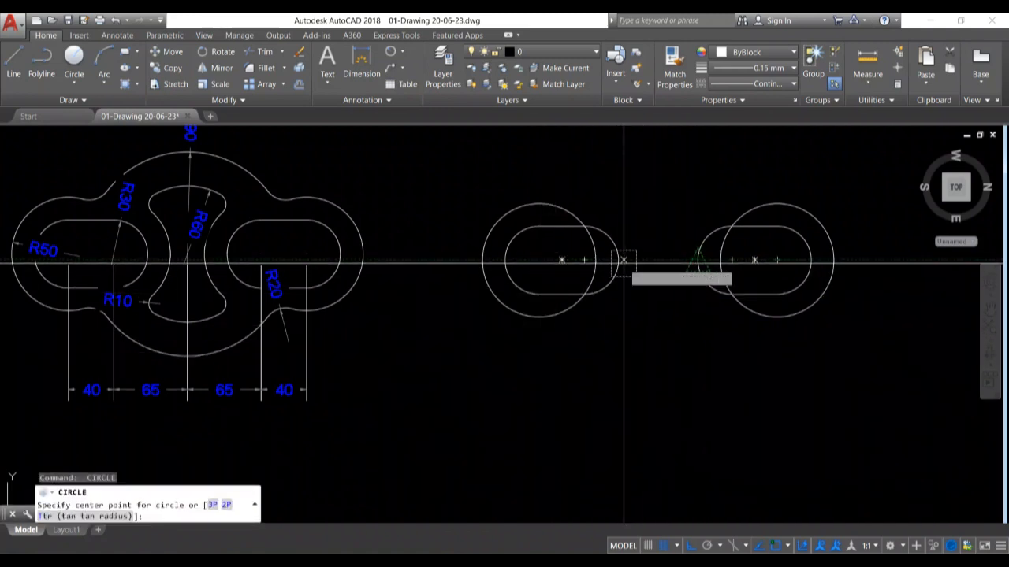
key("Escape")
key("Escape")
type("l")
key("Return")
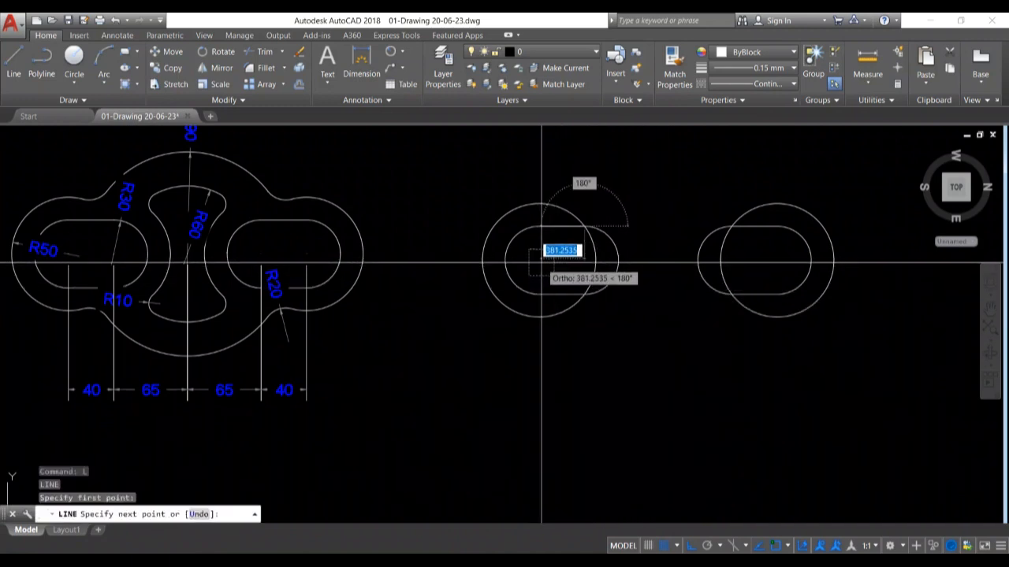
key("Escape")
key("Escape")
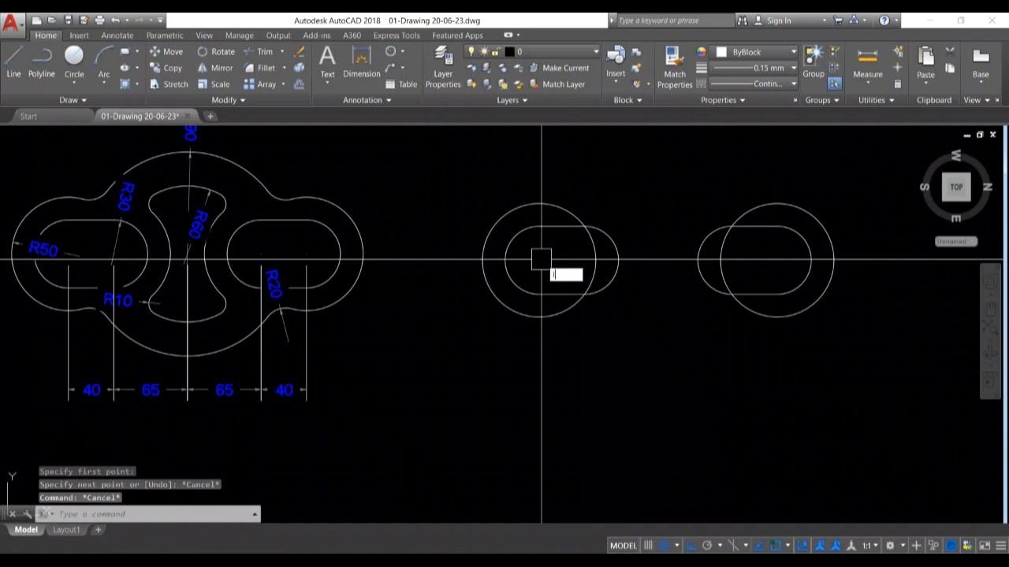
Draw a horizontal line connecting the centres of the two 500-radius circles
type("l")
key("Return")
left_click(539, 259)
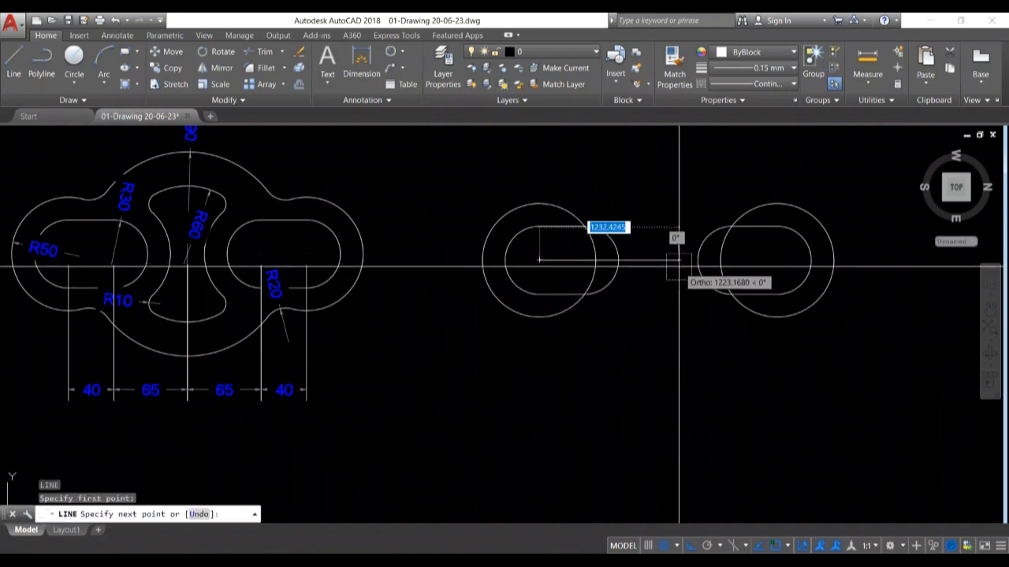
left_click(777, 259)
key("Return")
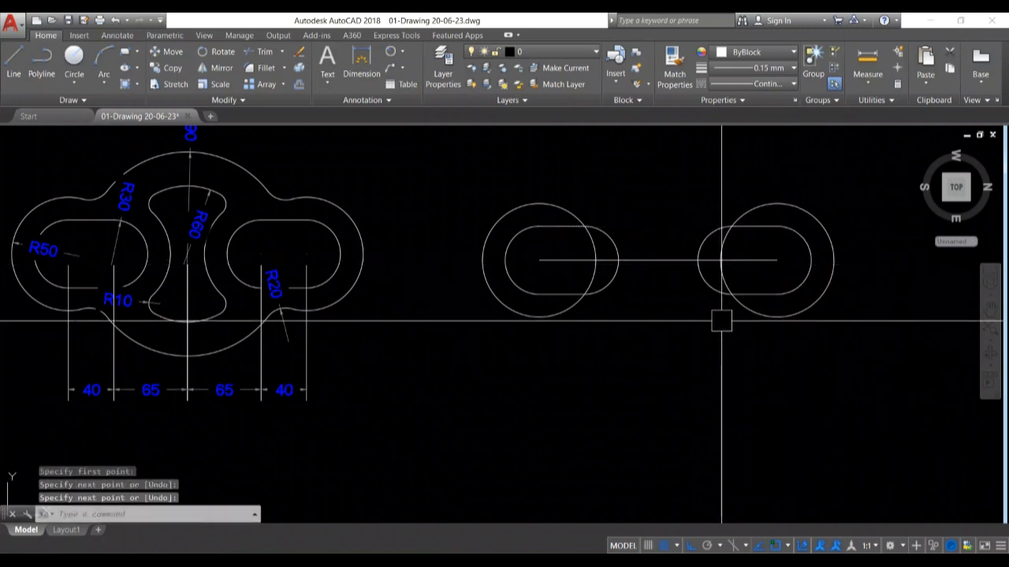
Draw a 900-radius circle centred on the midpoint of the line between the two outer circles
type("c")
key("Return")
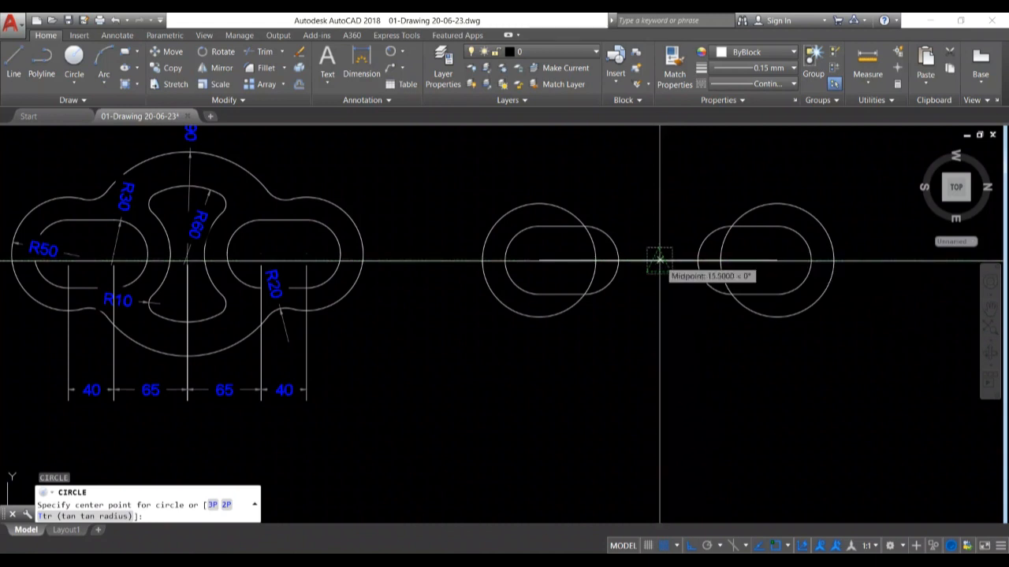
left_click(658, 260)
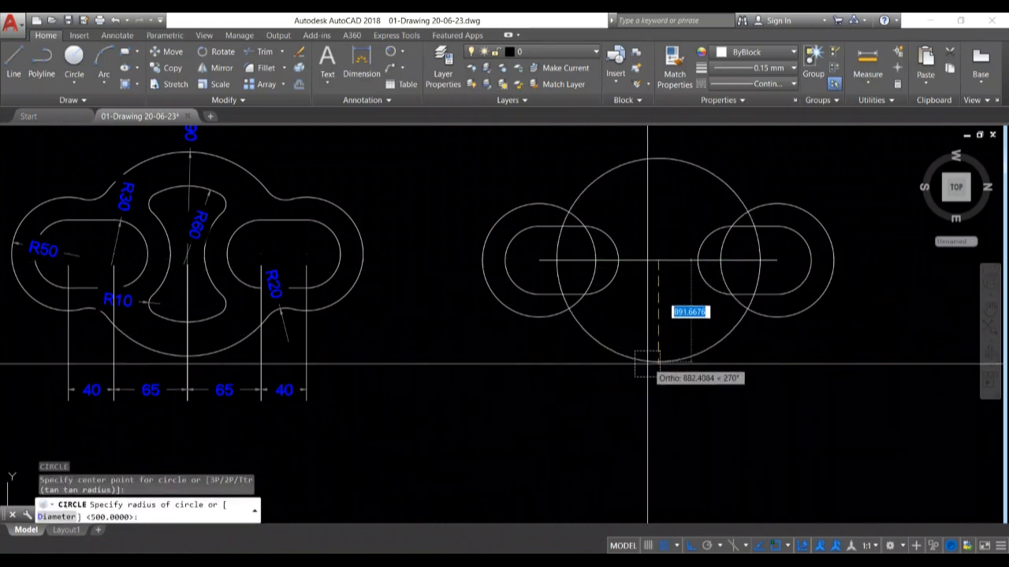
scroll(643, 384, "down", 2)
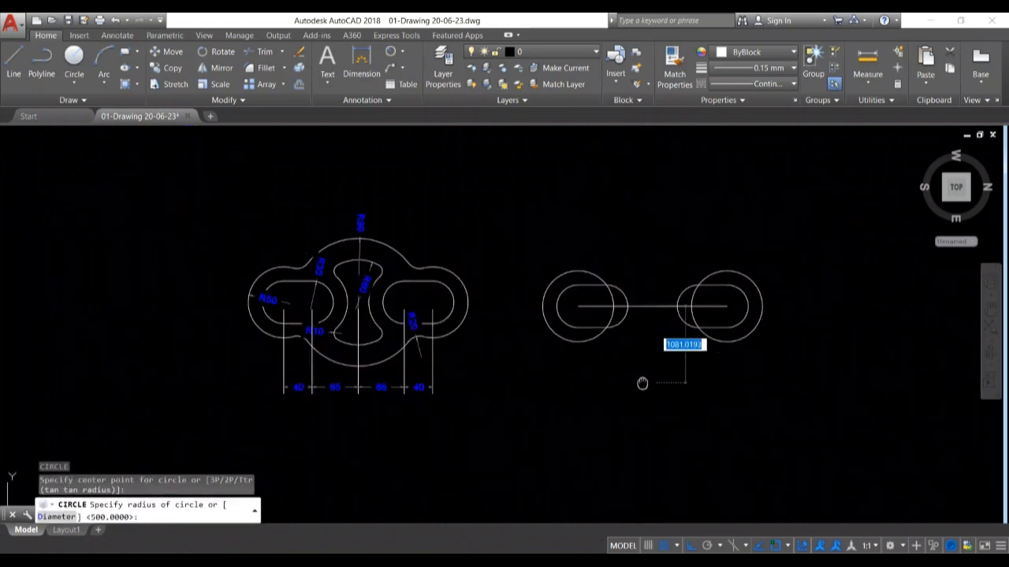
scroll(642, 384, "up", 2)
middle_click_drag(642, 385, 646, 422)
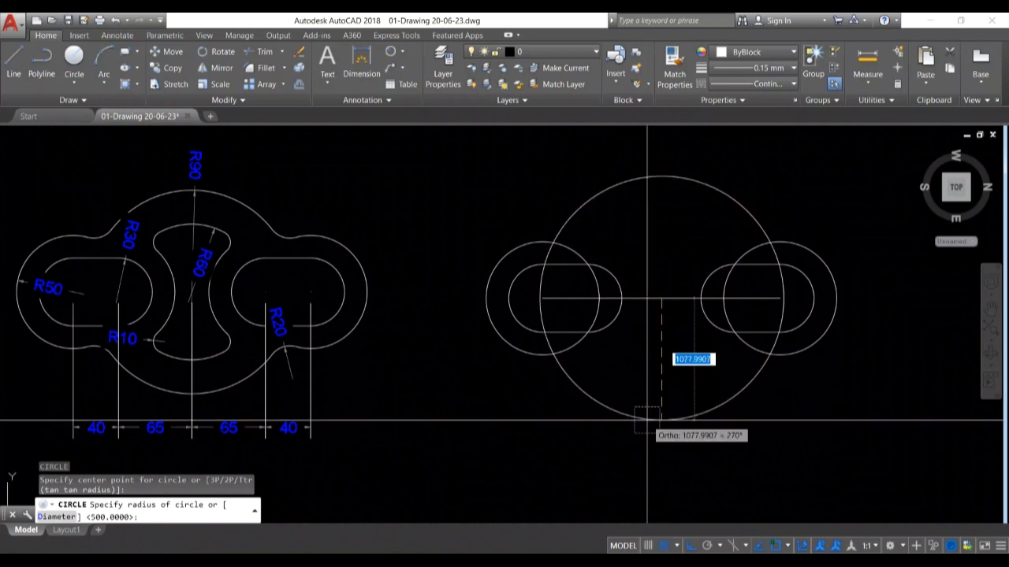
type("900")
key("Return")
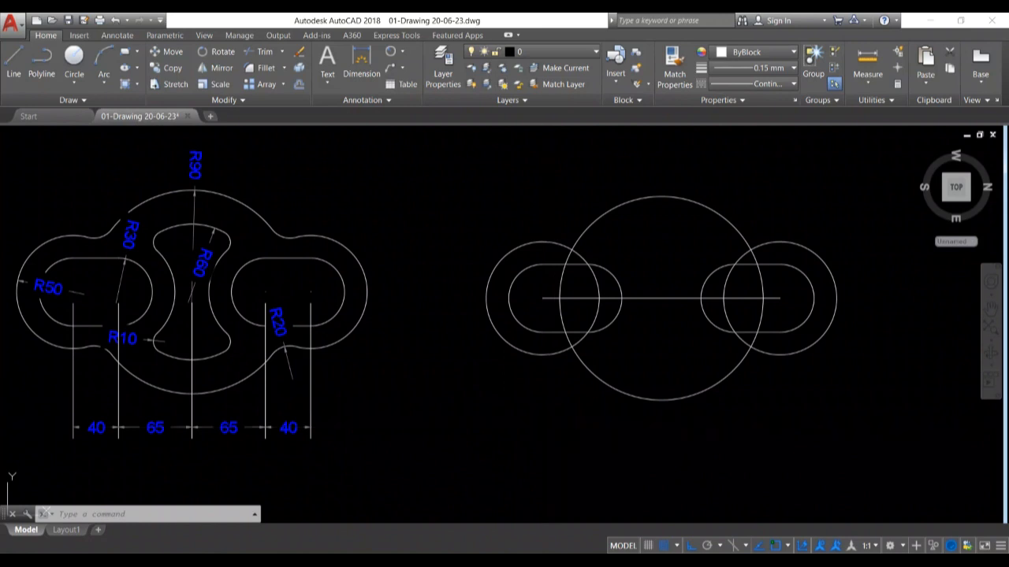
Draw a 200-radius circle tangent to the left end circle and the large central circle, at their upper junction
type("c")
key("Return")
type("t")
key("Return")
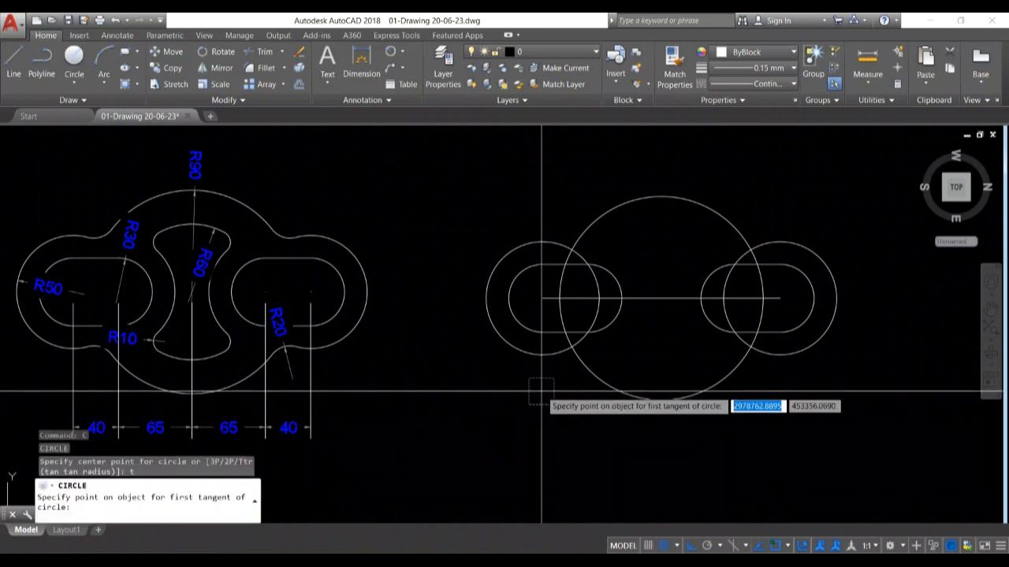
left_click(543, 230)
left_click(591, 221)
type("2")
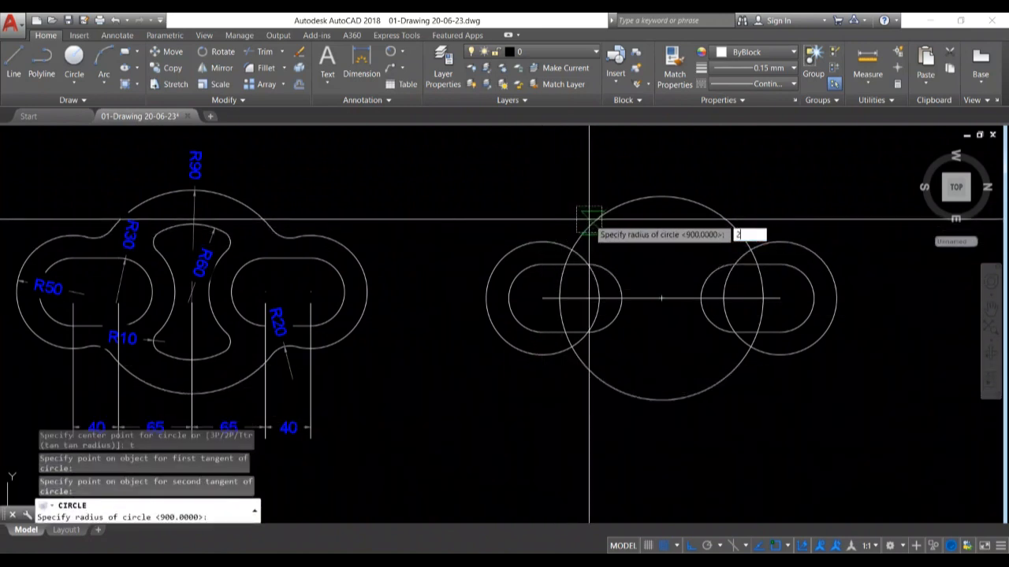
type("00")
key("Return")
Draw a 200-radius circle tangent to the left end circle and the large central circle, at their lower junction
type("c")
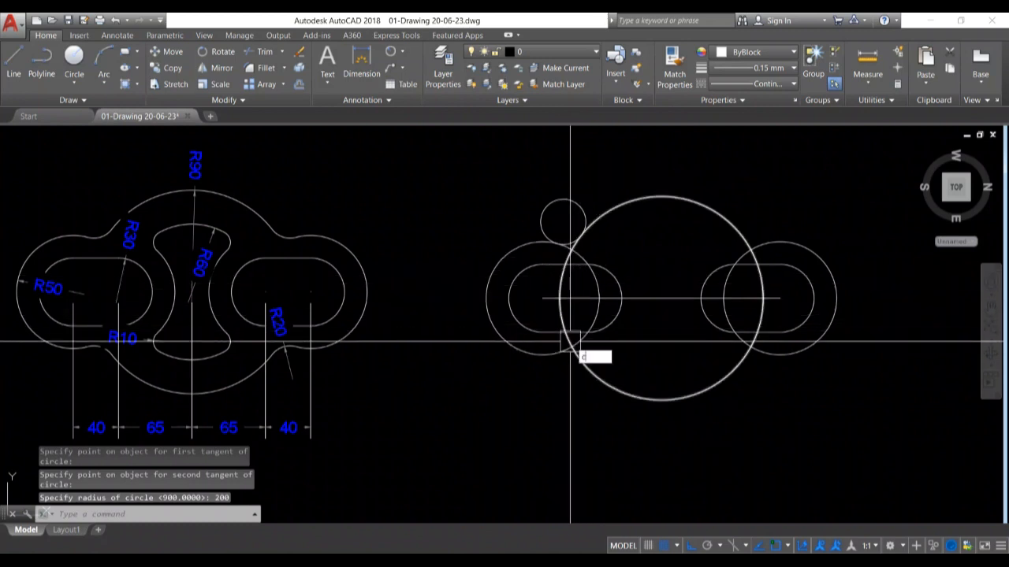
key("Return")
type("t")
key("Return")
left_click(550, 352)
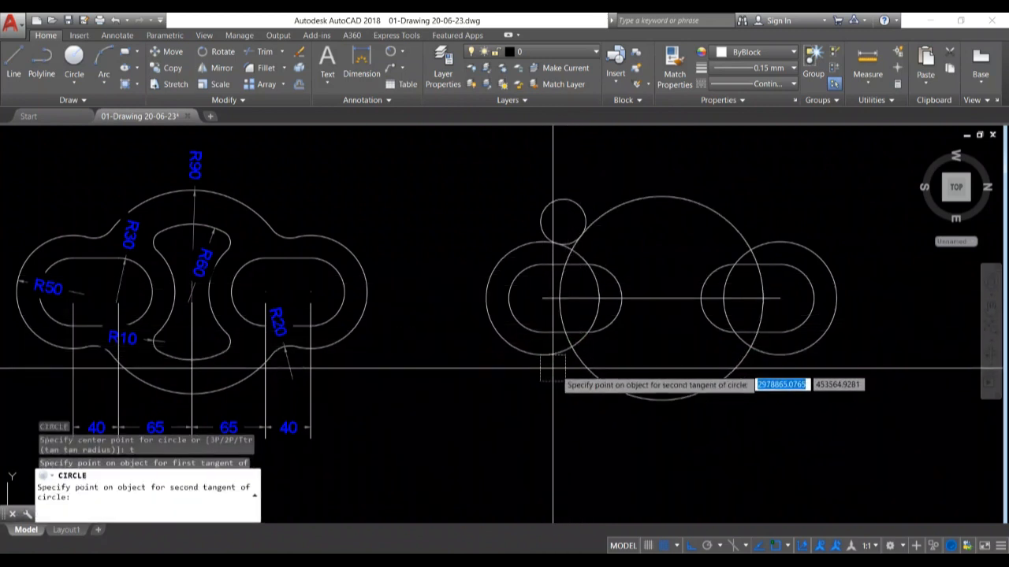
left_click(585, 374)
type("20")
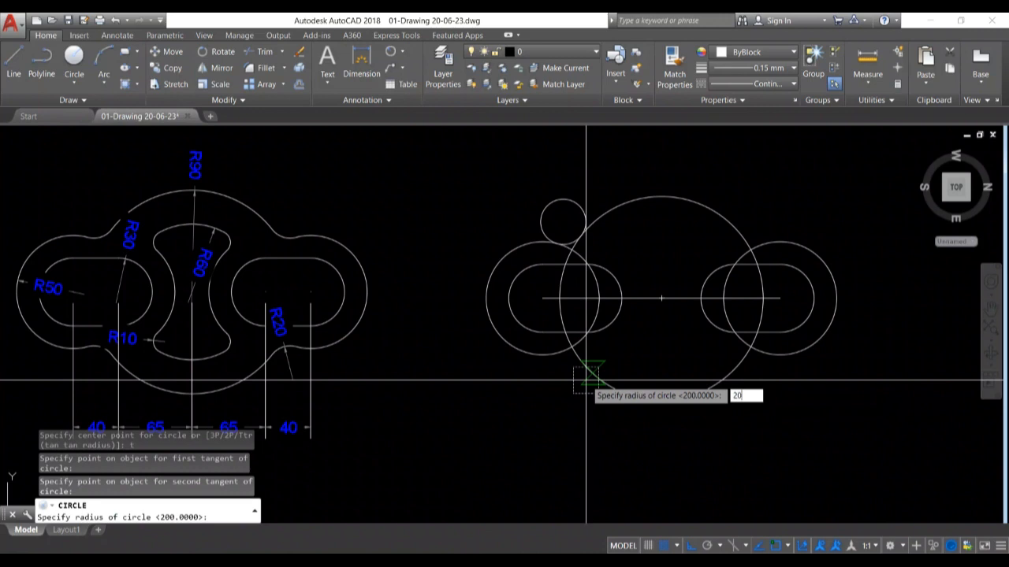
key("Return")
Draw a 200-radius circle tangent to the large central circle and the right end circle, at their lower junction
key("Return")
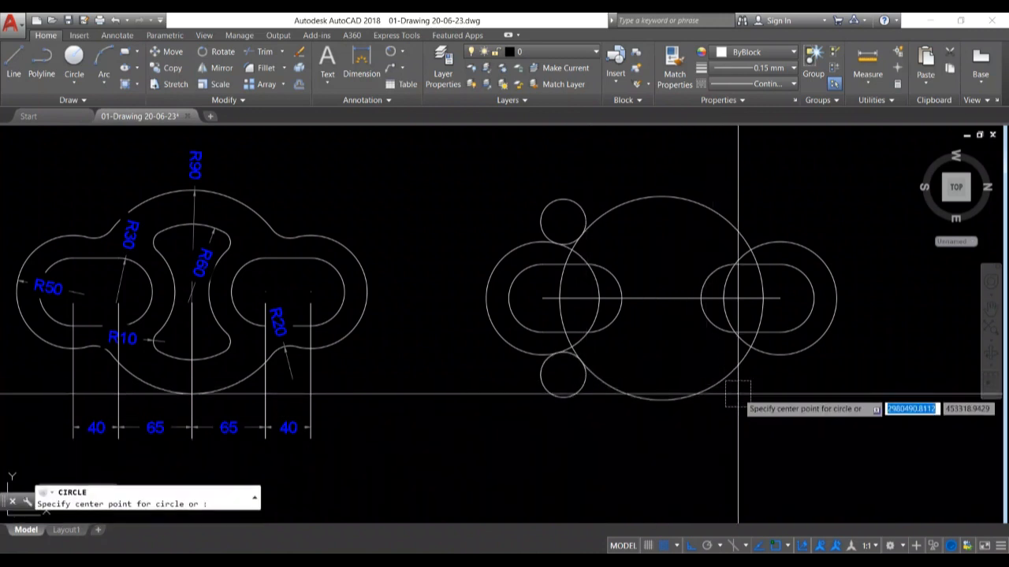
type("c")
key("Return")
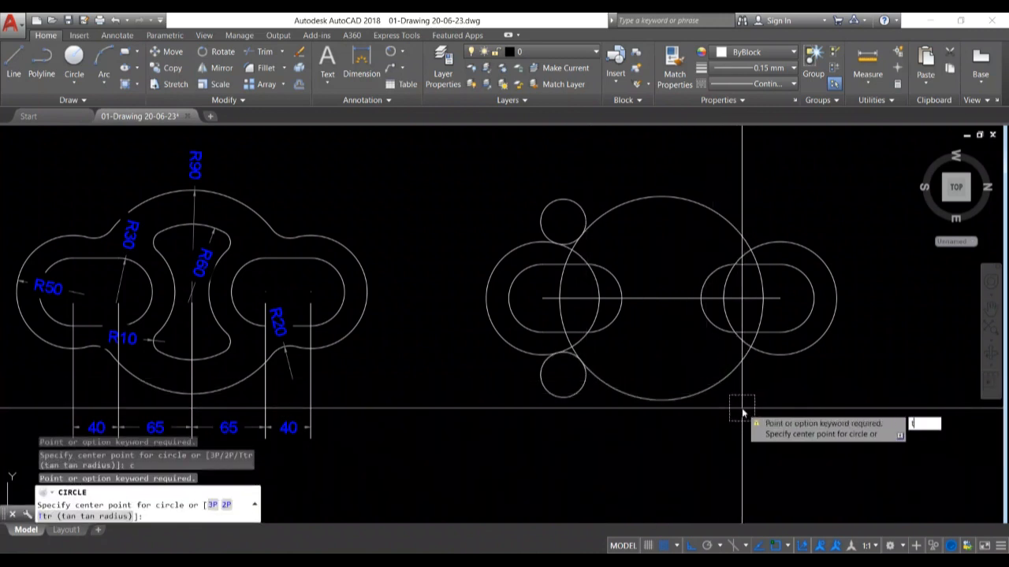
type("t")
key("Return")
left_click(728, 377)
left_click(766, 381)
type("2")
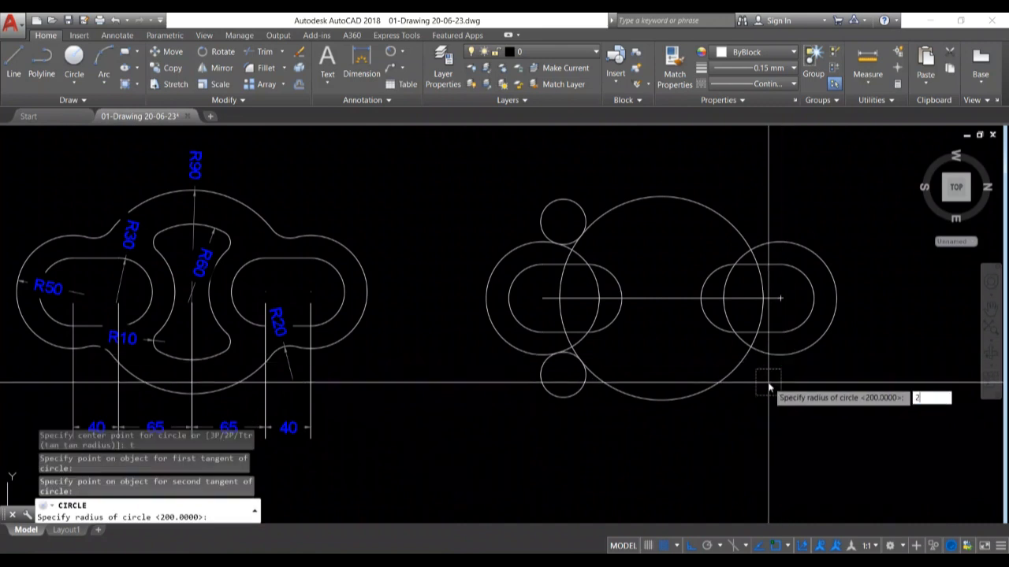
type("00")
key("Return")
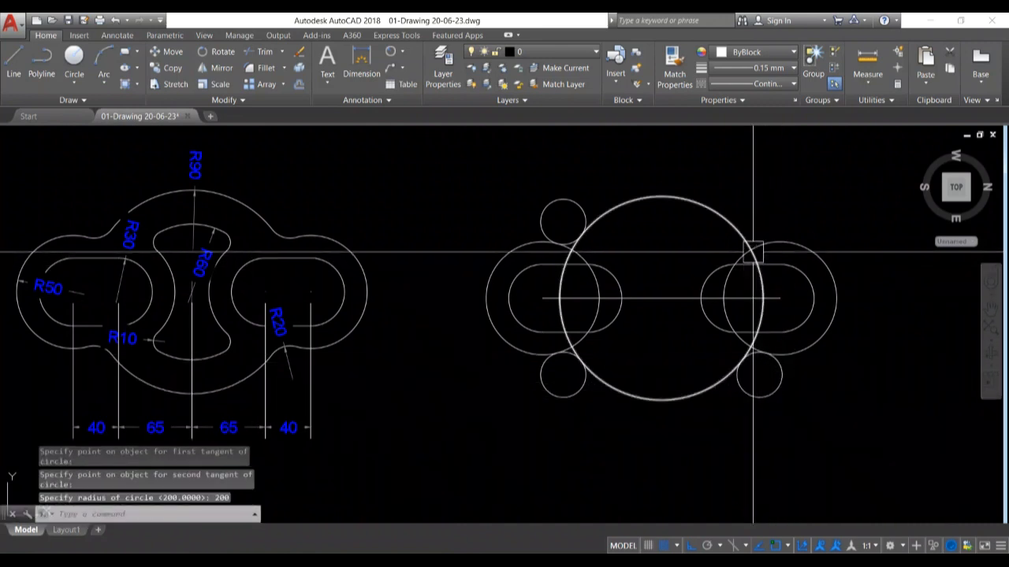
Draw a 200-radius circle tangent to the large central circle and the right end circle, at their upper junction
key("Return")
type("t")
key("Return")
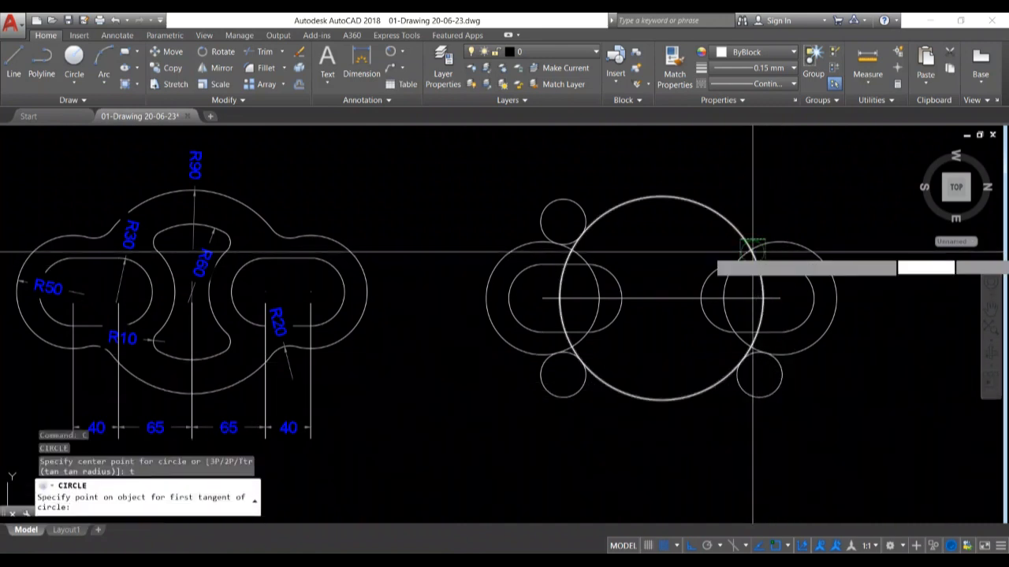
left_click(722, 221)
left_click(780, 242)
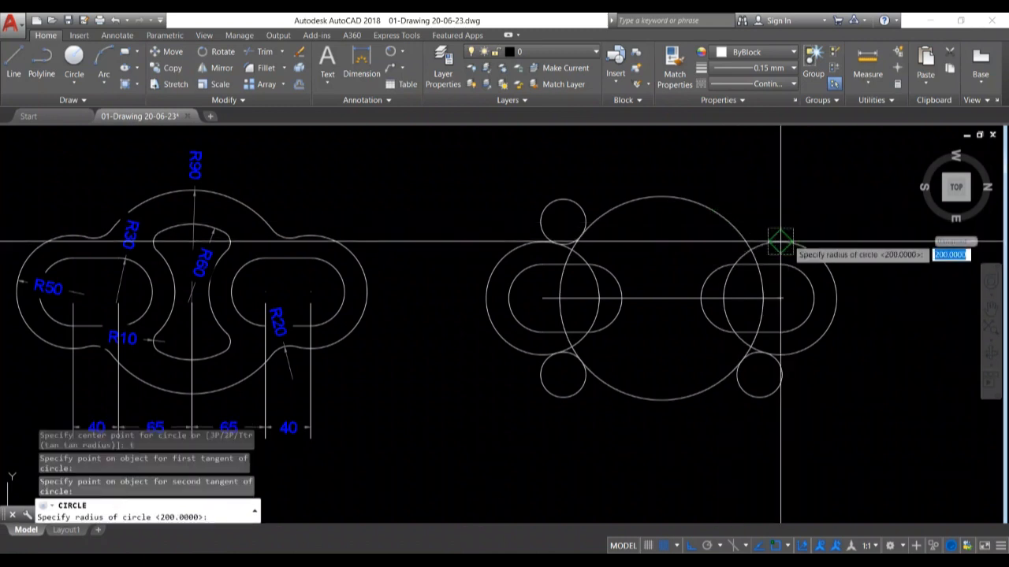
type("200")
key("Return")
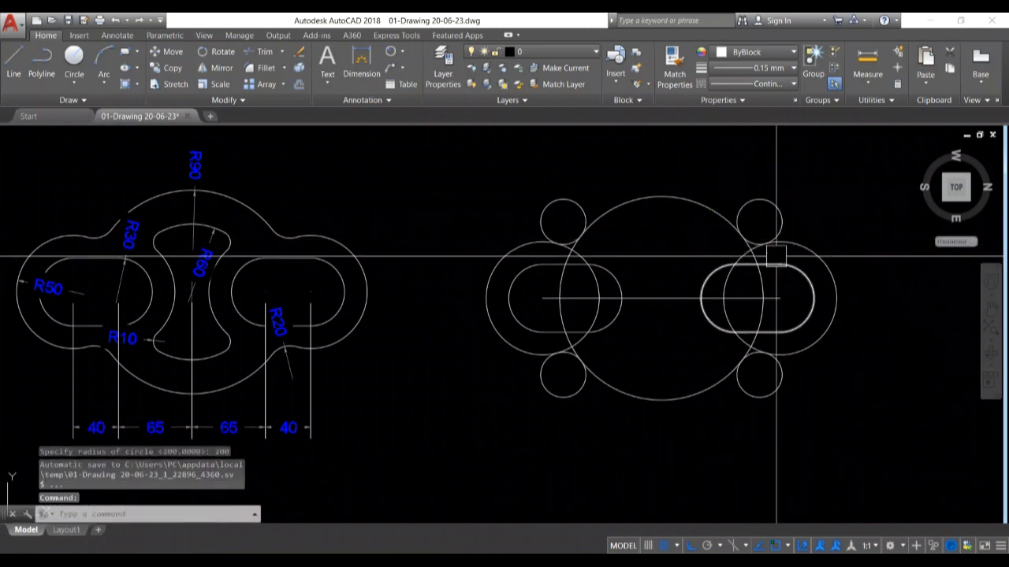
Trim the outer portions of the four tangent circles, keeping only the fillet arcs at the junctions
scroll(763, 392, "up", 4)
type("tr")
key("Return")
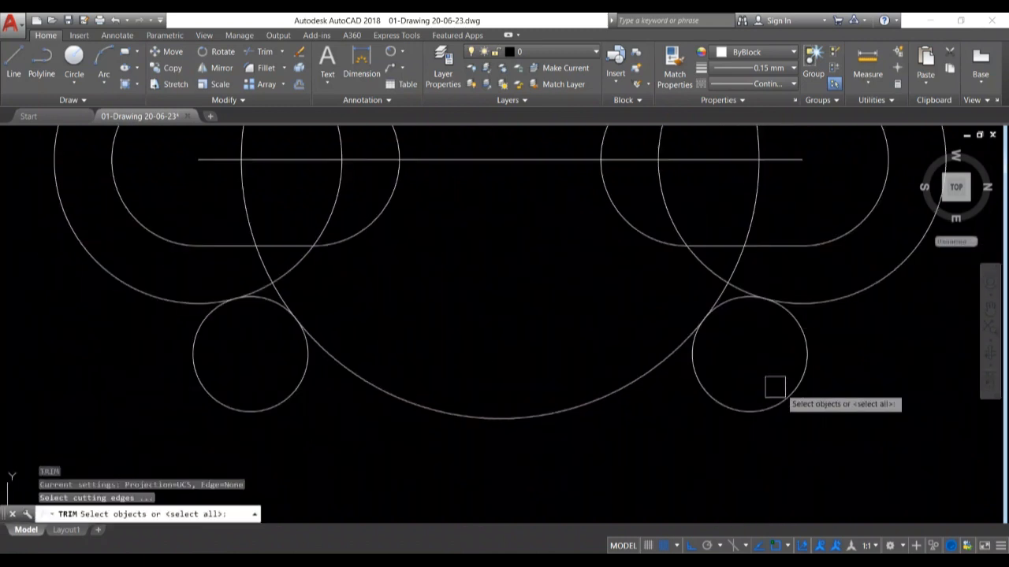
key("Return")
left_click(800, 385)
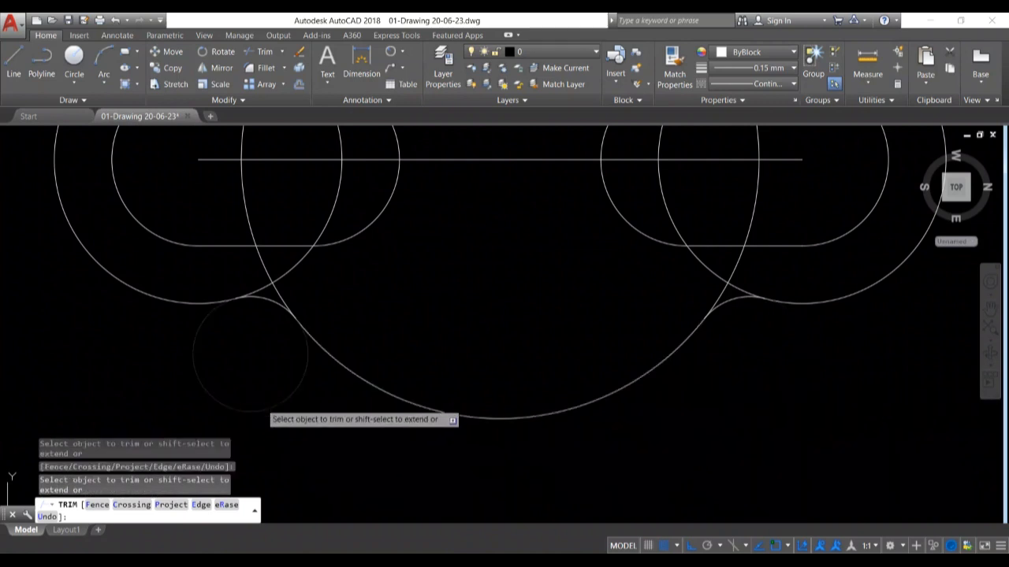
left_click(260, 408)
scroll(335, 445, "down", 4)
left_click(303, 237)
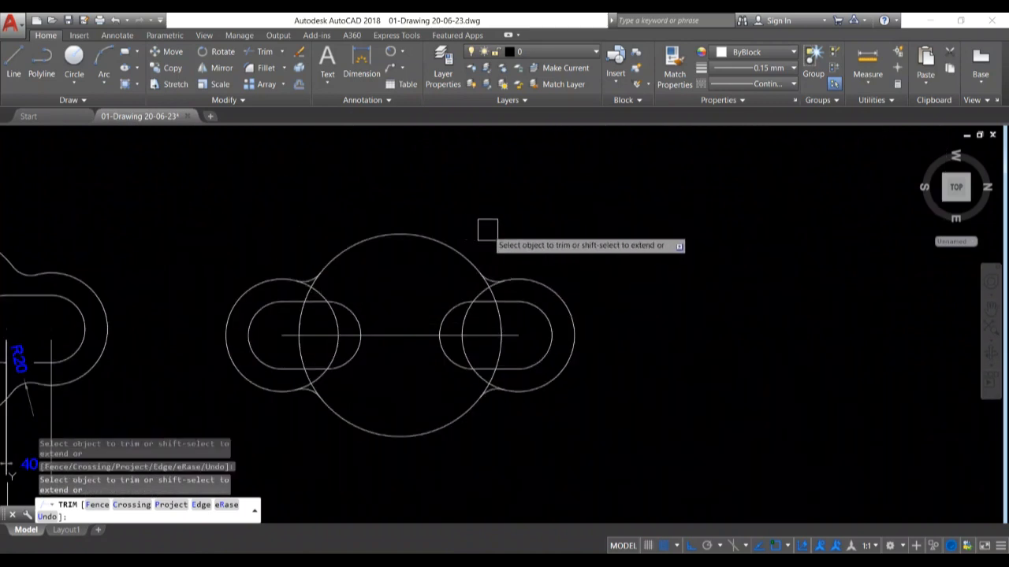
Trim the crossing arcs of the central and right end circles behind the lower right fillet
scroll(517, 475, "up", 3)
middle_click_drag(517, 475, 585, 446)
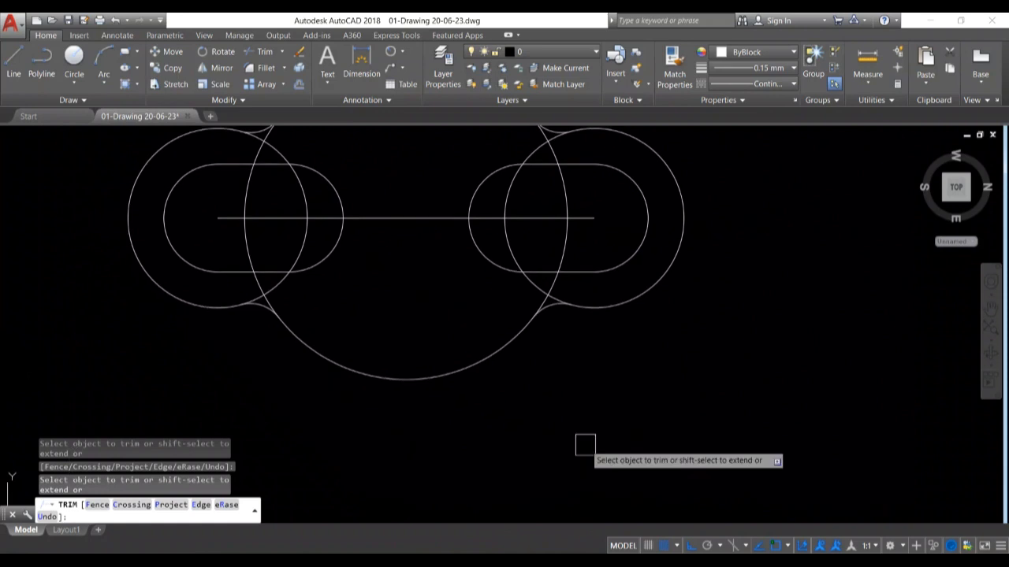
scroll(591, 376, "up", 1)
middle_click_drag(595, 380, 688, 467)
scroll(634, 326, "up", 3)
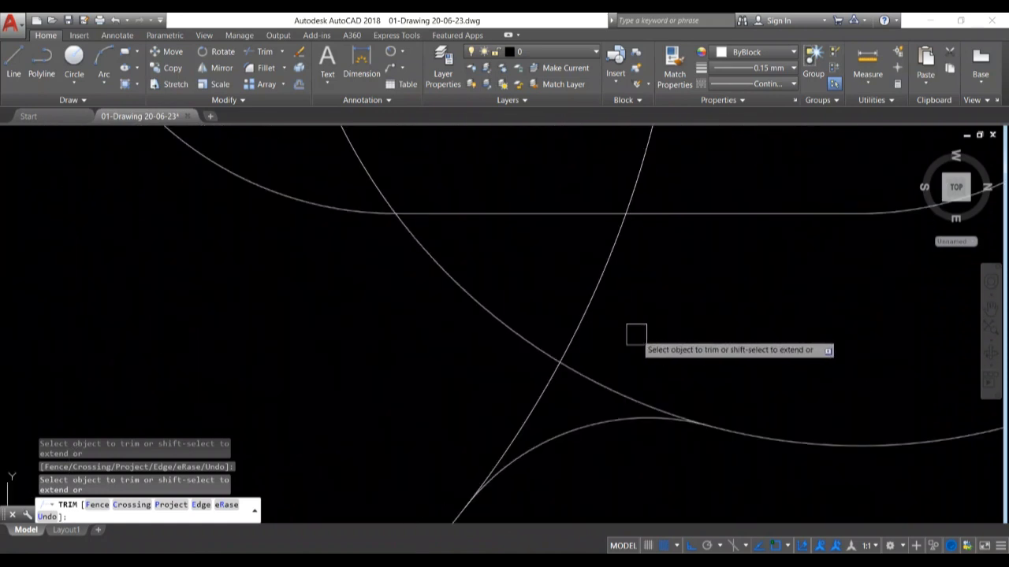
left_click(604, 380)
left_click(563, 386)
left_click(539, 389)
scroll(688, 389, "down", 3)
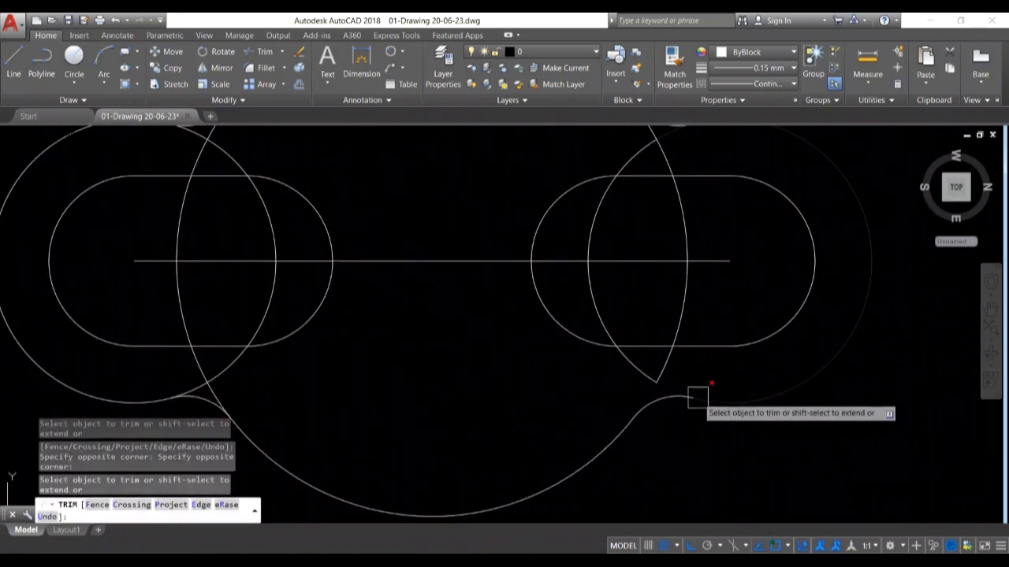
Trim the crossing arcs of the central and left end circles behind the lower and upper left fillets
scroll(465, 365, "up", 4)
left_click(451, 355)
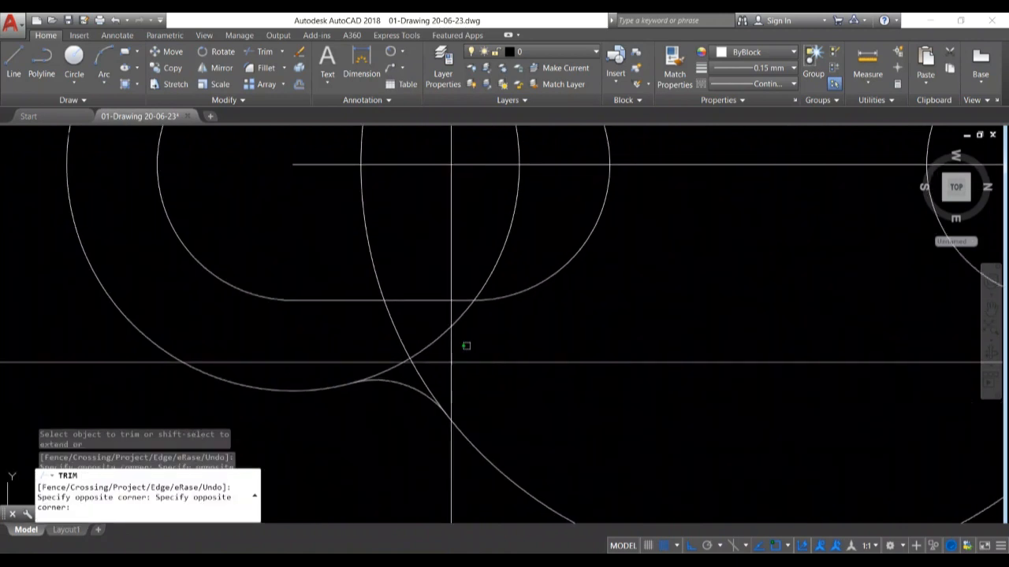
left_click(383, 347)
scroll(583, 334, "down", 3)
scroll(531, 197, "up", 4)
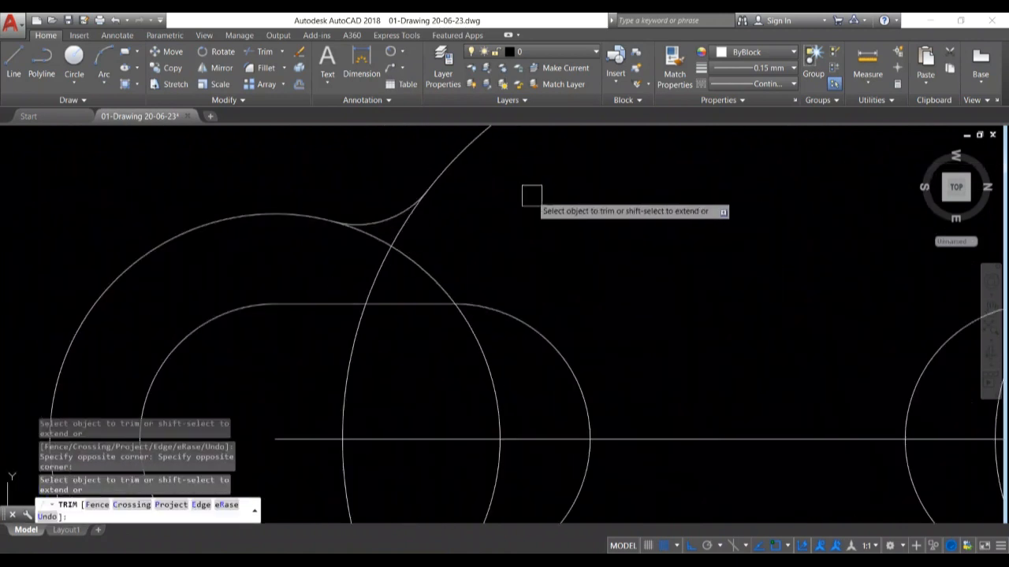
left_click(563, 279)
left_click(468, 287)
scroll(615, 288, "down", 5)
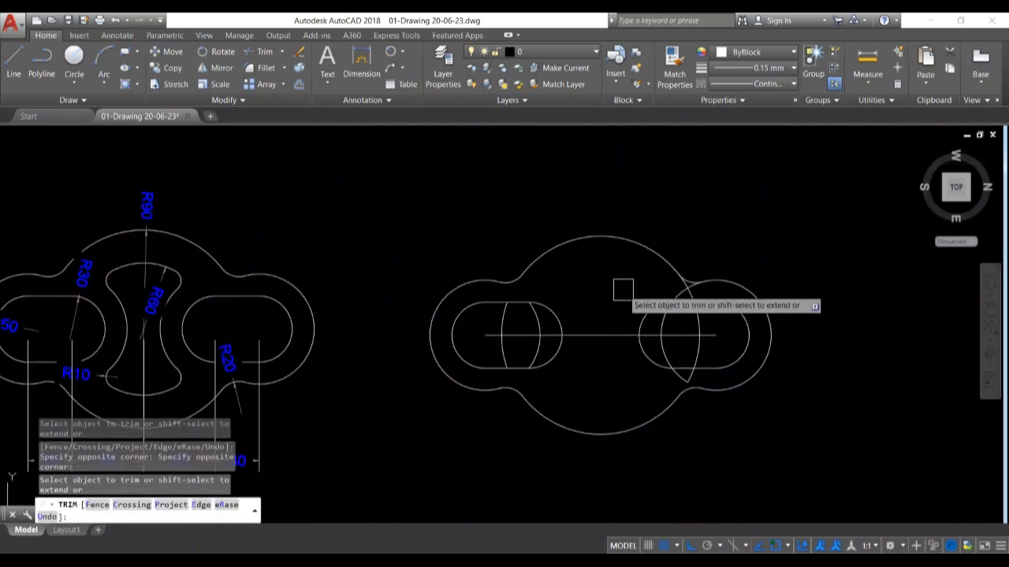
Trim the crossing arcs of the central and right end circles behind the upper right fillet
scroll(604, 298, "up", 6)
left_click(599, 262)
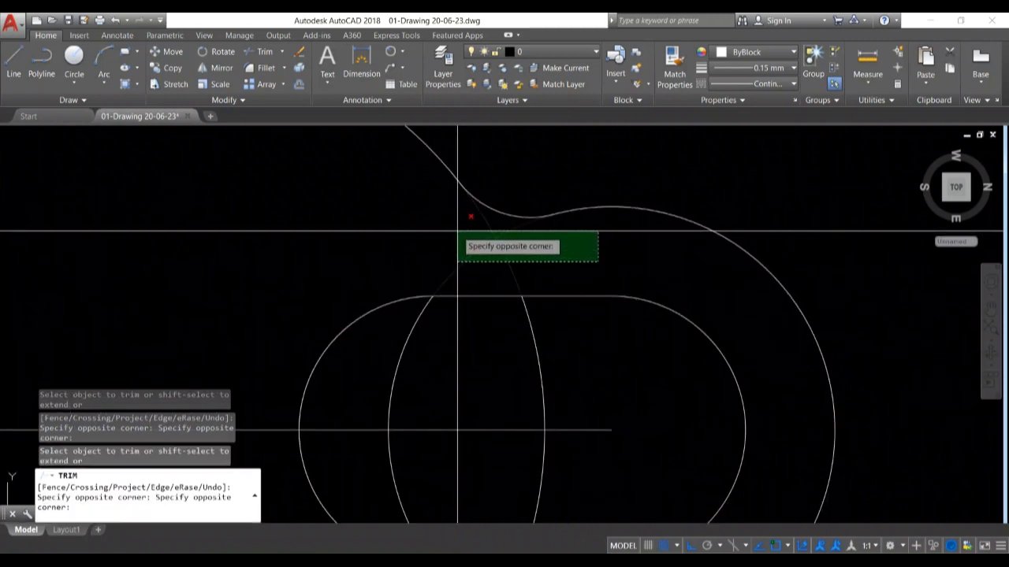
left_click(459, 229)
scroll(491, 242, "down", 4)
scroll(715, 257, "down", 3)
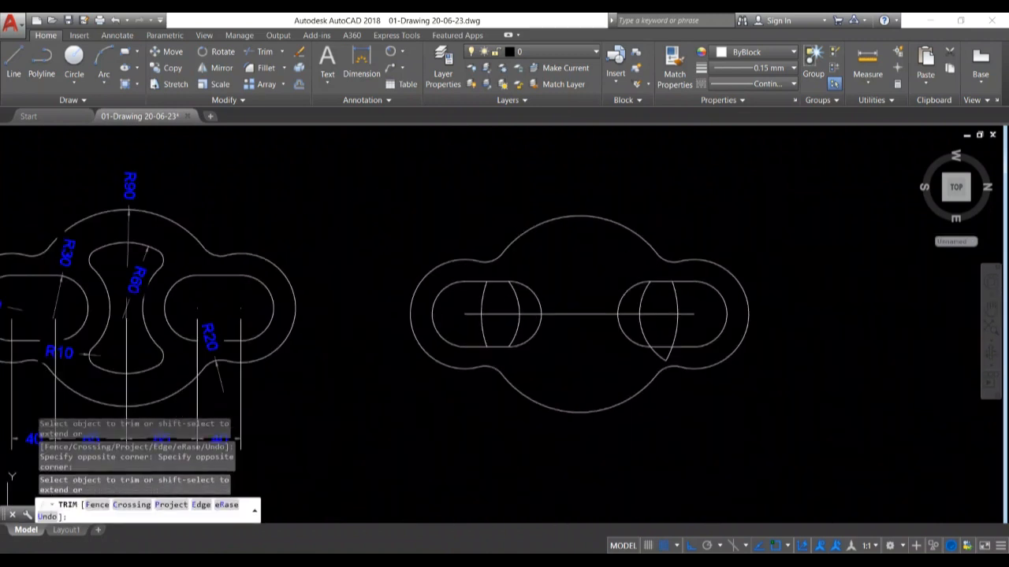
scroll(673, 319, "up", 4)
key("Return")
Delete the four leftover circle arcs crossing the right and left slots
left_click(720, 347)
left_click(577, 340)
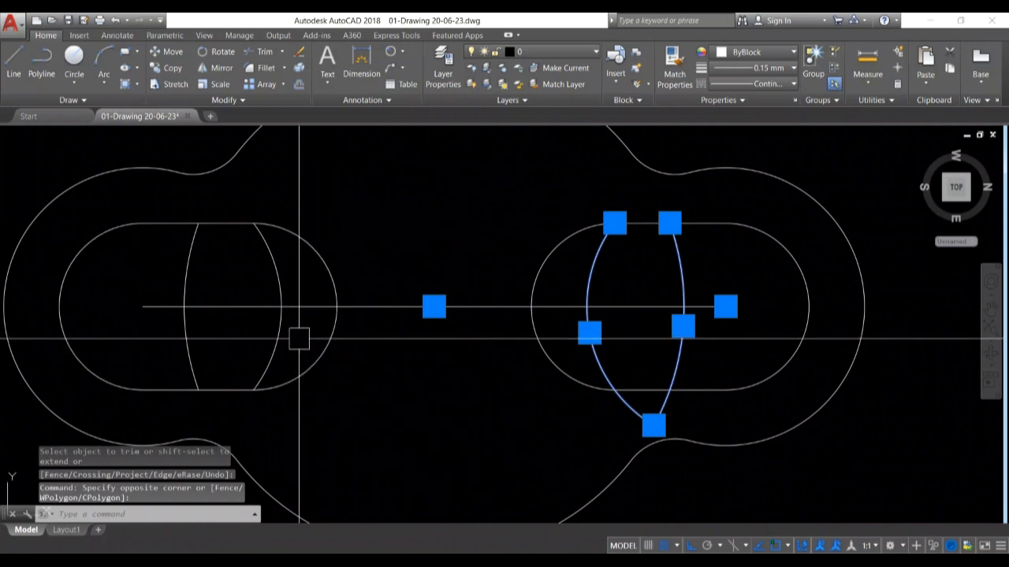
left_click(299, 338)
left_click(158, 334)
key("Delete")
Draw a 600-radius circle centred on the midpoint of the horizontal line between the slots
scroll(300, 349, "down", 3)
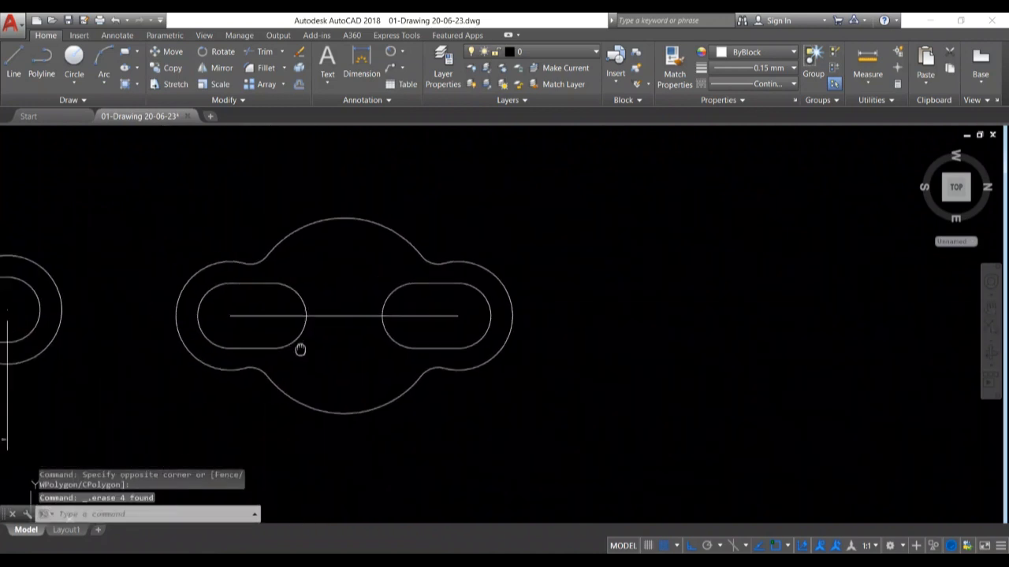
middle_click_drag(300, 349, 603, 305)
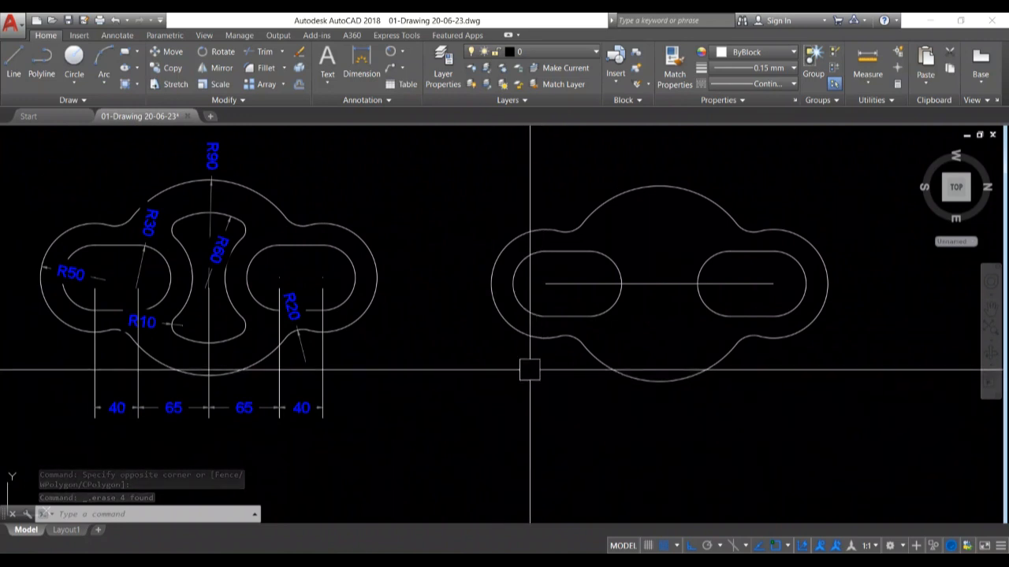
middle_click_drag(529, 369, 518, 359)
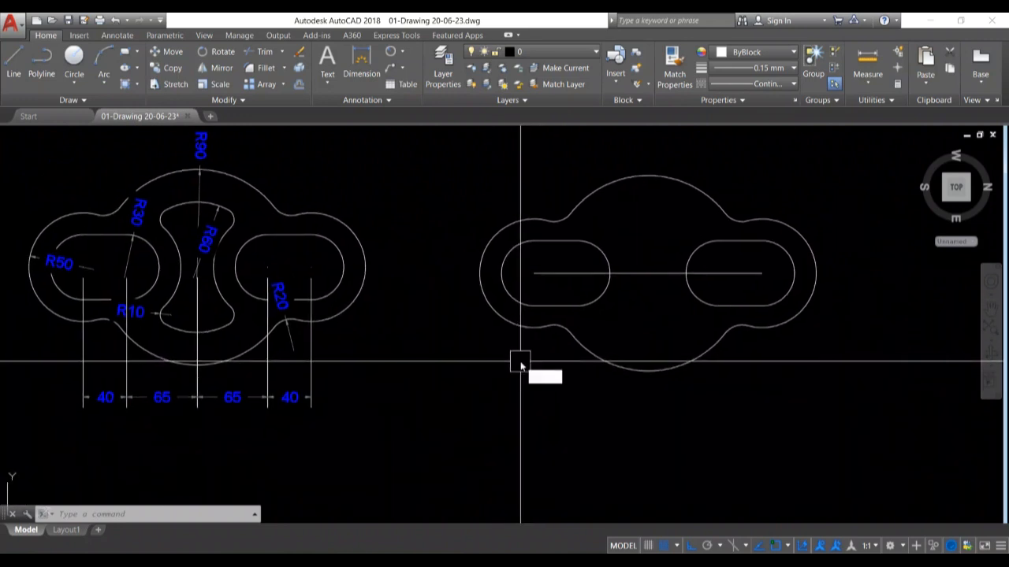
type("c")
key("Return")
left_click(648, 274)
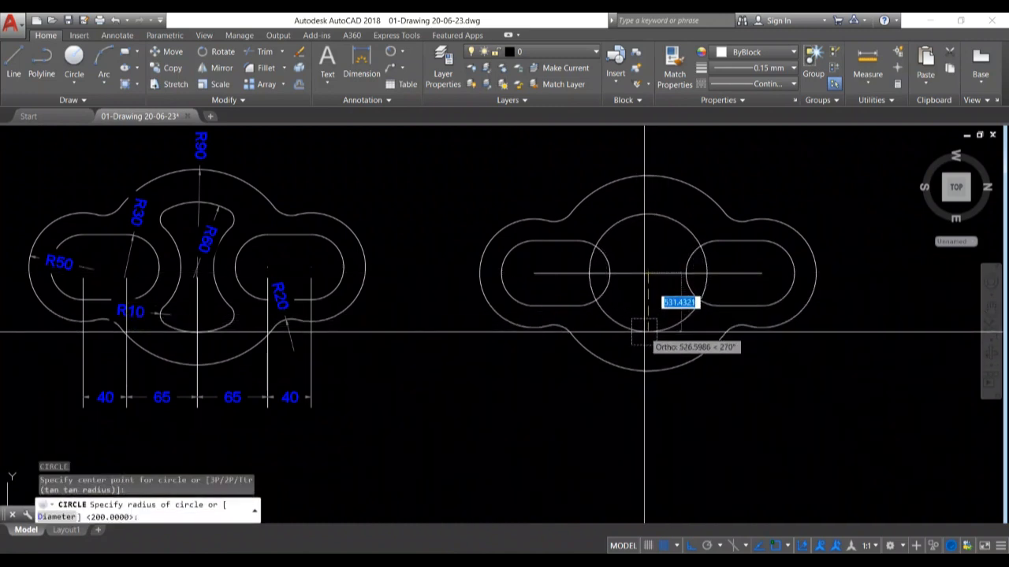
type("600")
key("Return")
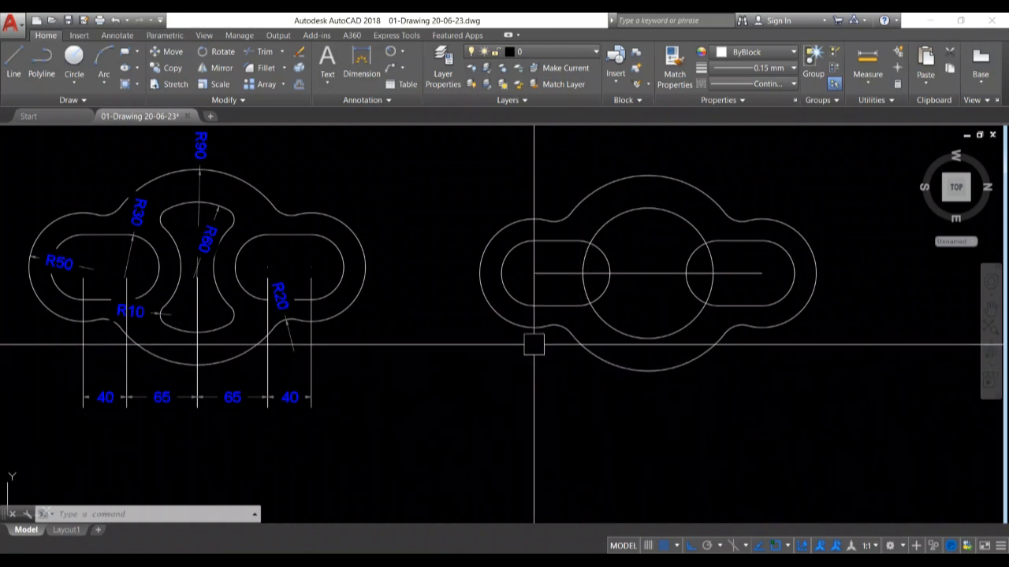
Draw a 500-radius circle on the inner arc centre of the left slot
middle_click_drag(714, 407, 712, 417)
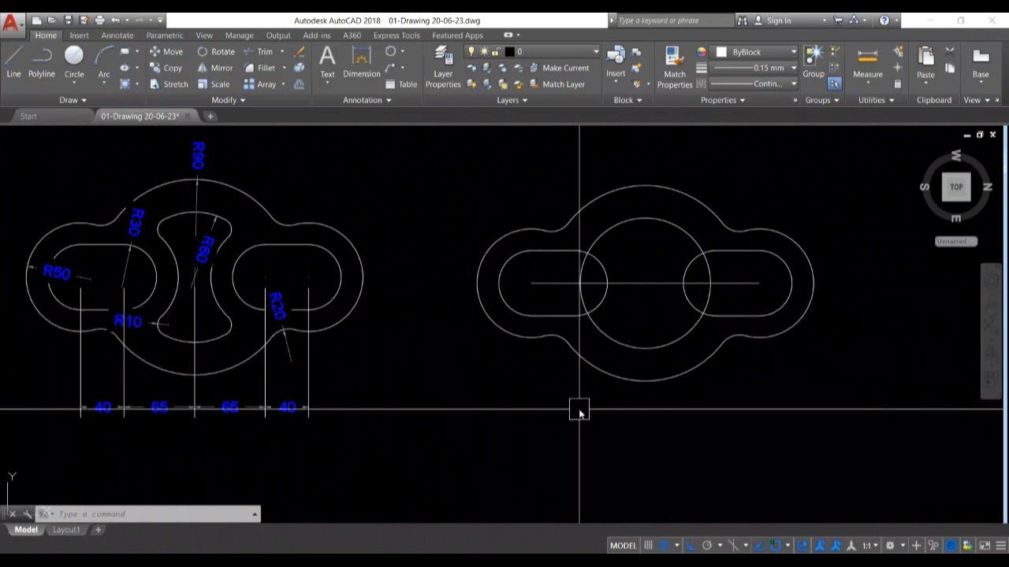
type("c")
key("Return")
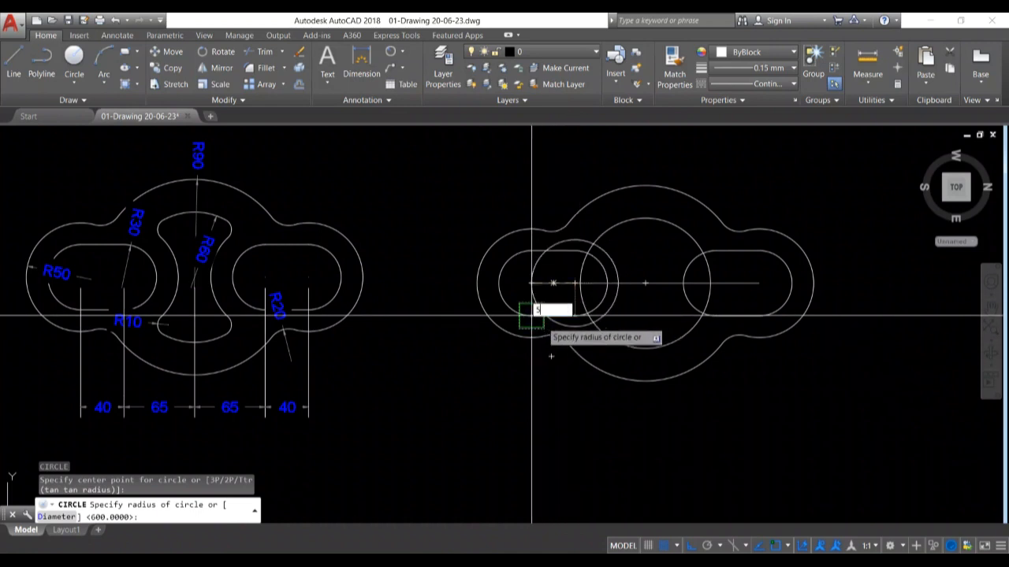
type("500")
key("Return")
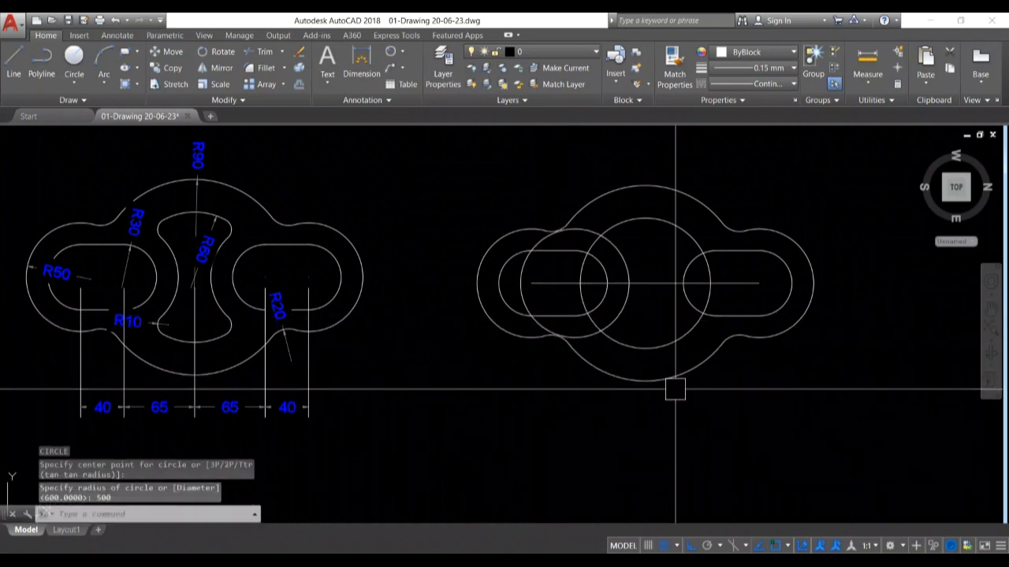
Draw a 500-radius circle centred on the inner arc centre of the right slot
middle_click_drag(675, 389, 627, 401)
key("Return")
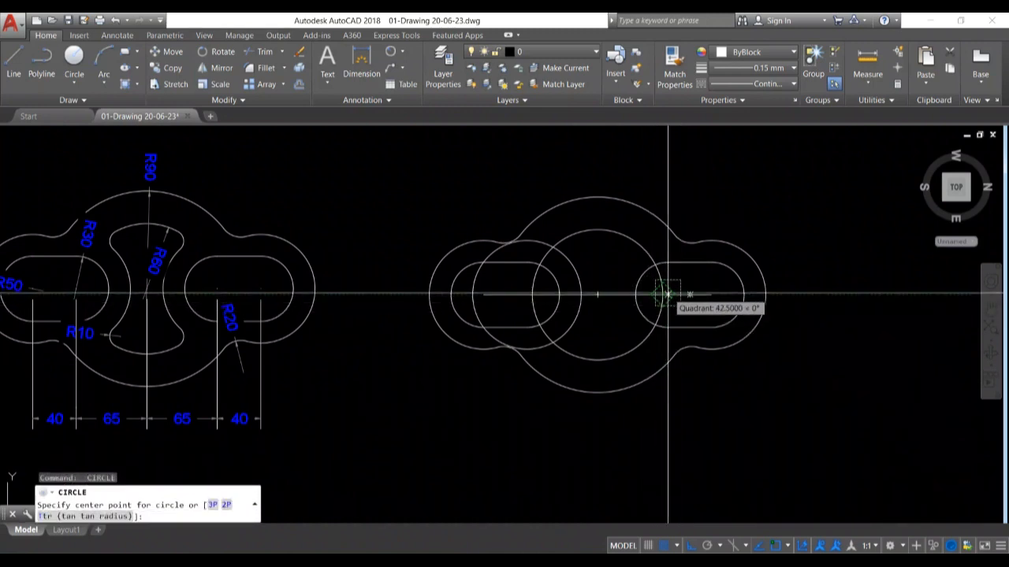
scroll(710, 303, "up", 3)
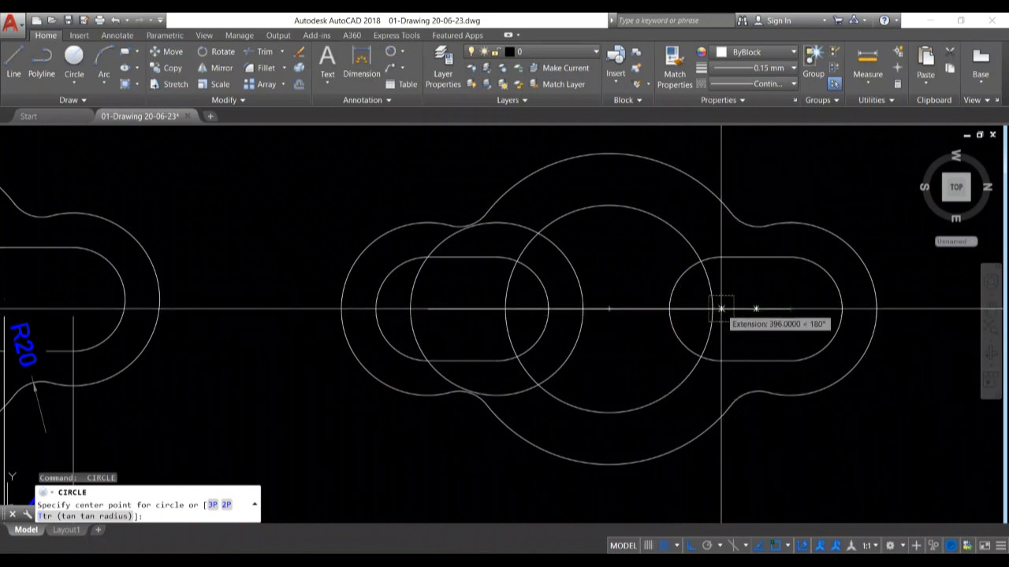
key("Return")
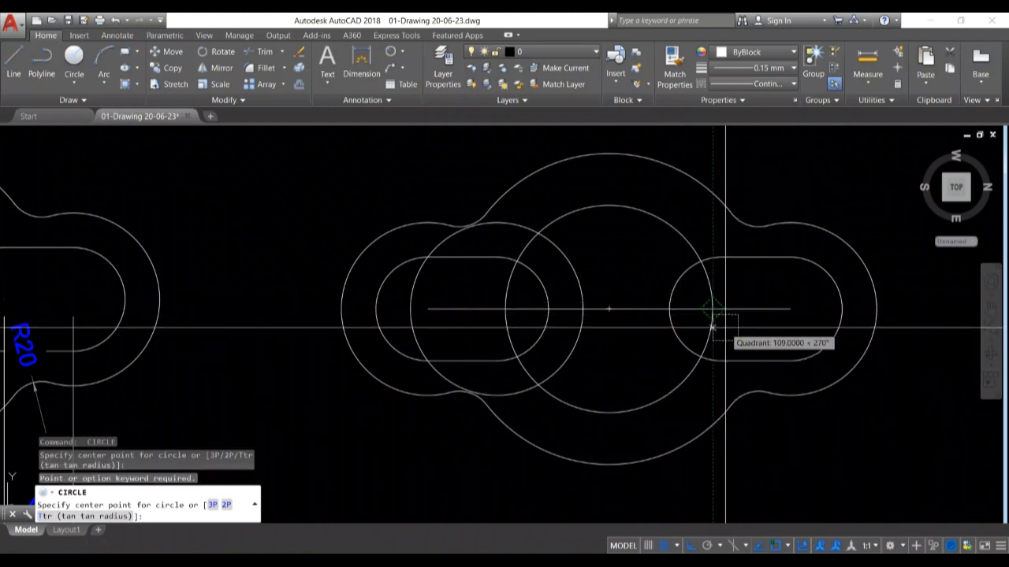
key("Escape")
key("Return")
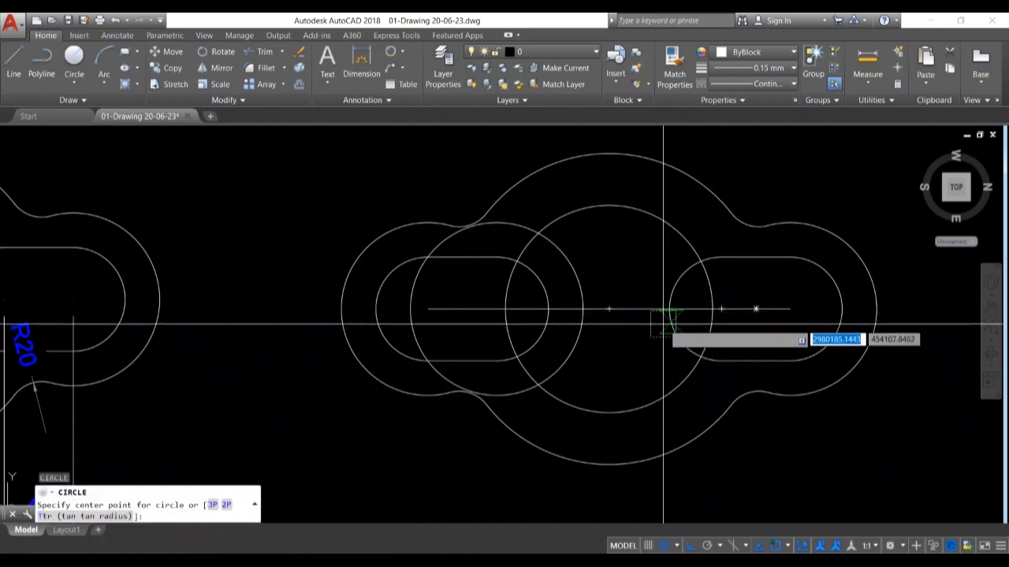
left_click(721, 308)
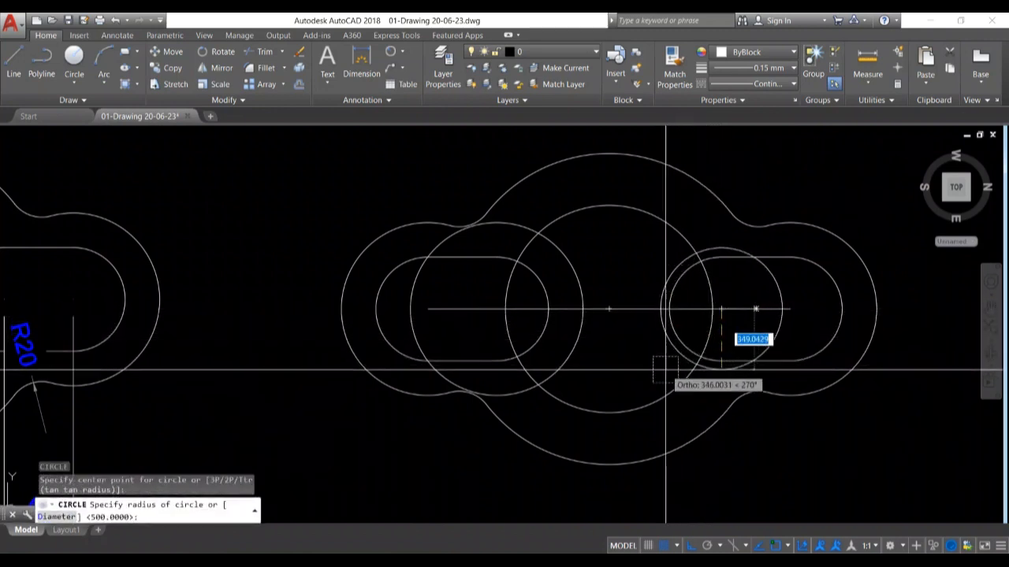
type("500")
key("Return")
Draw a 100-radius circle tangent to the left 500-radius circle and the central 600-radius circle at their upper crossing
scroll(607, 376, "down", 3)
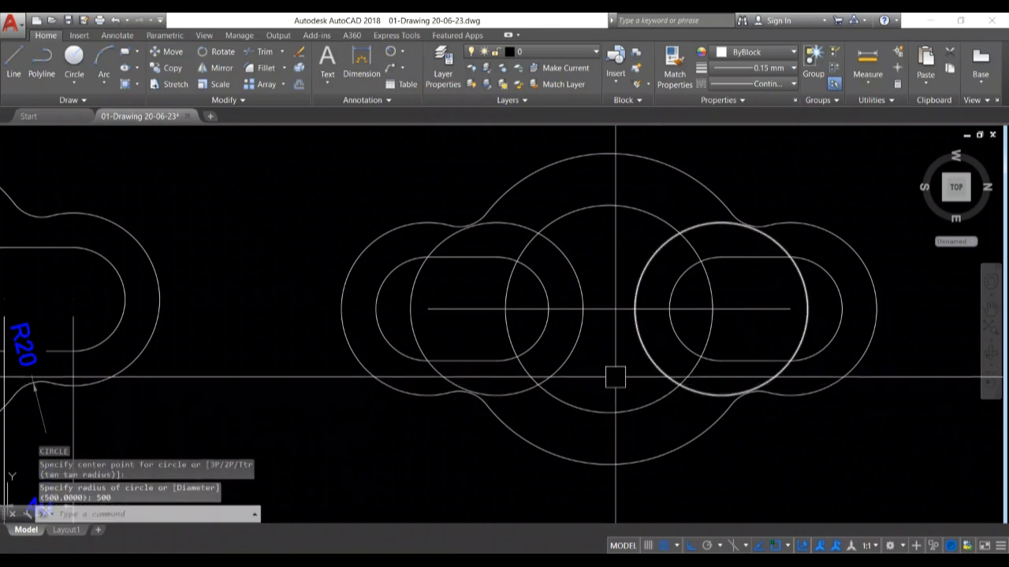
middle_click_drag(575, 364, 635, 354)
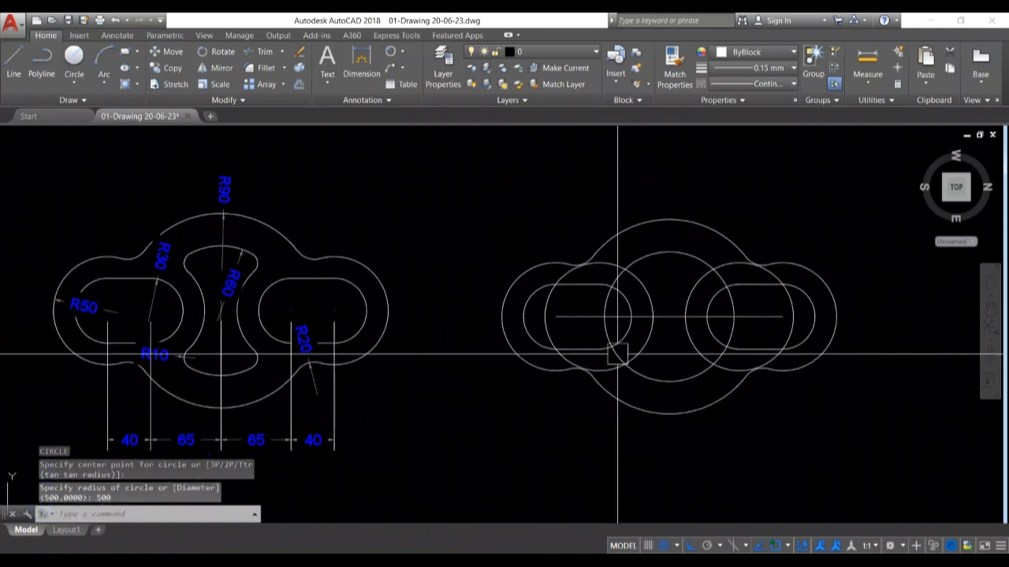
scroll(713, 285, "up", 2)
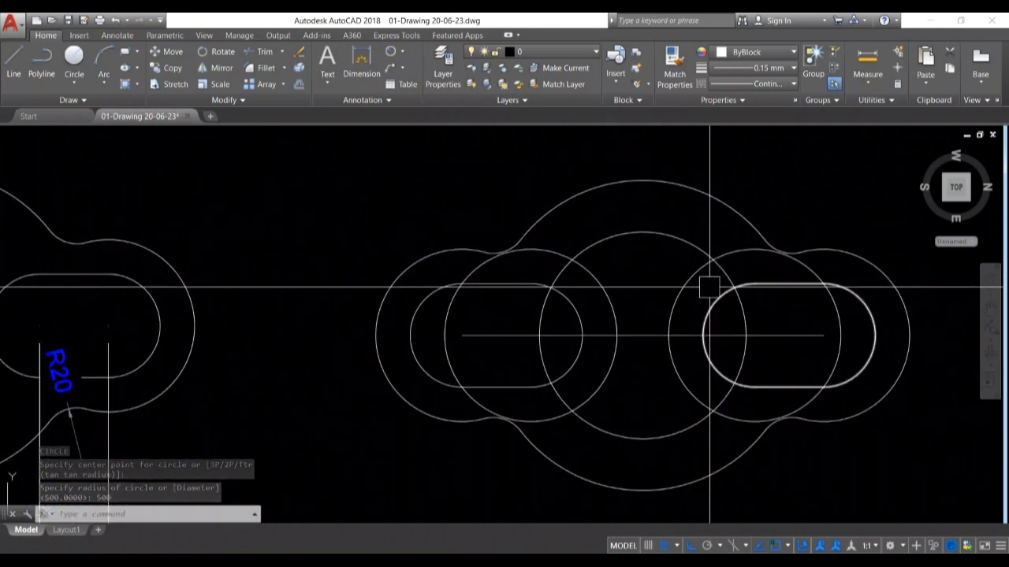
scroll(536, 305, "down", 2)
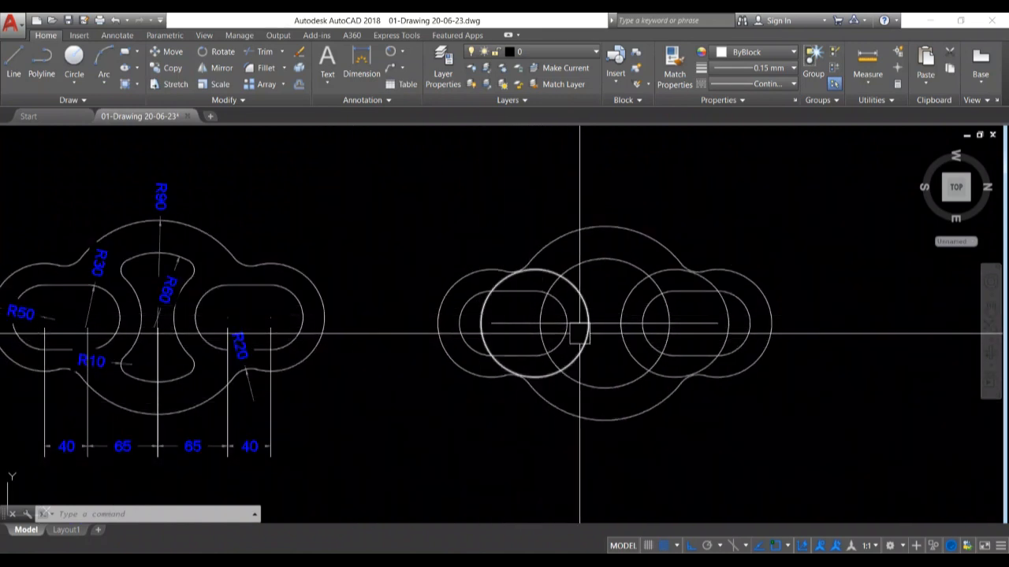
type("c")
key("Return")
type("t")
key("Return")
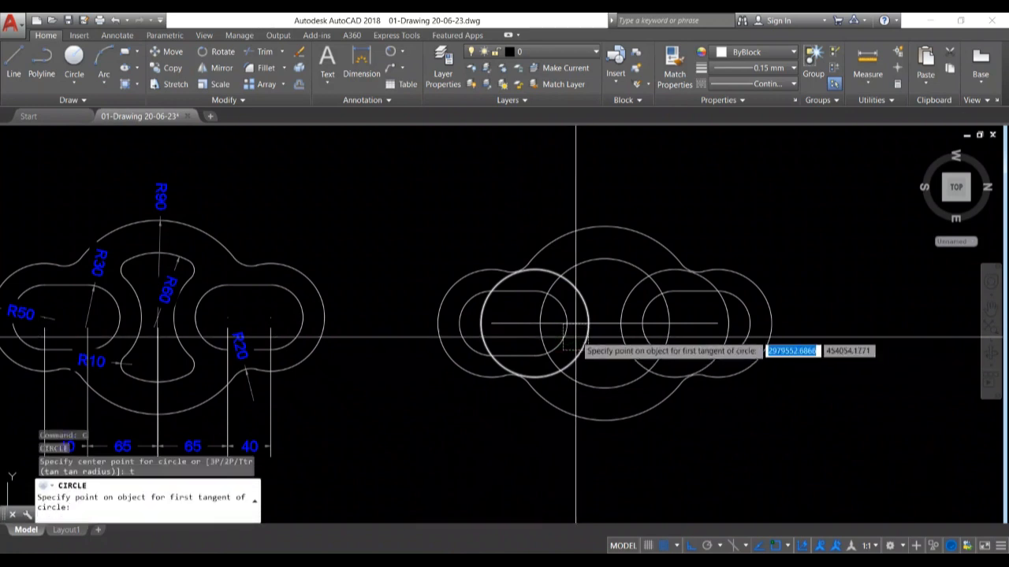
left_click(583, 290)
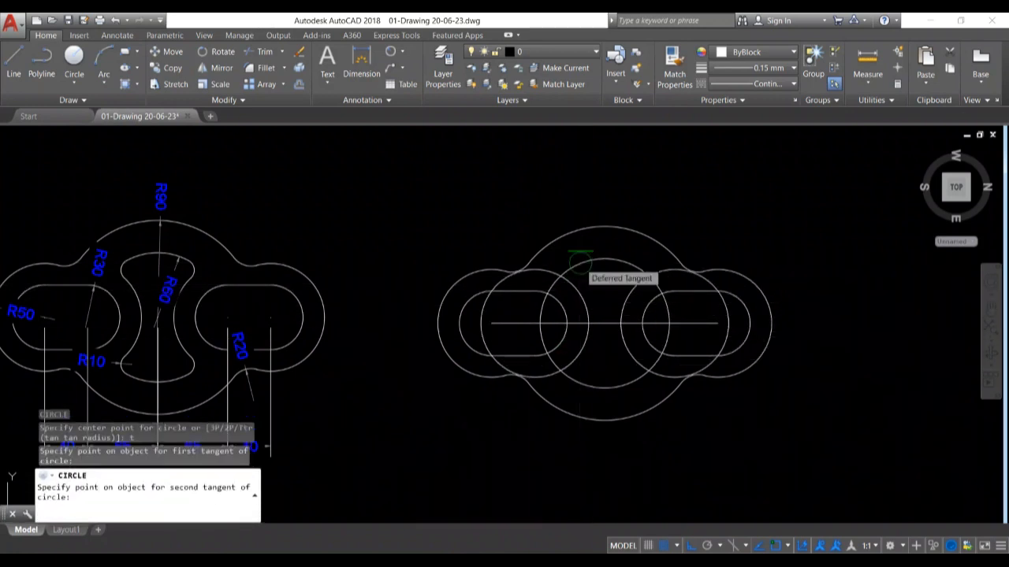
left_click(580, 260)
type("100")
key("Return")
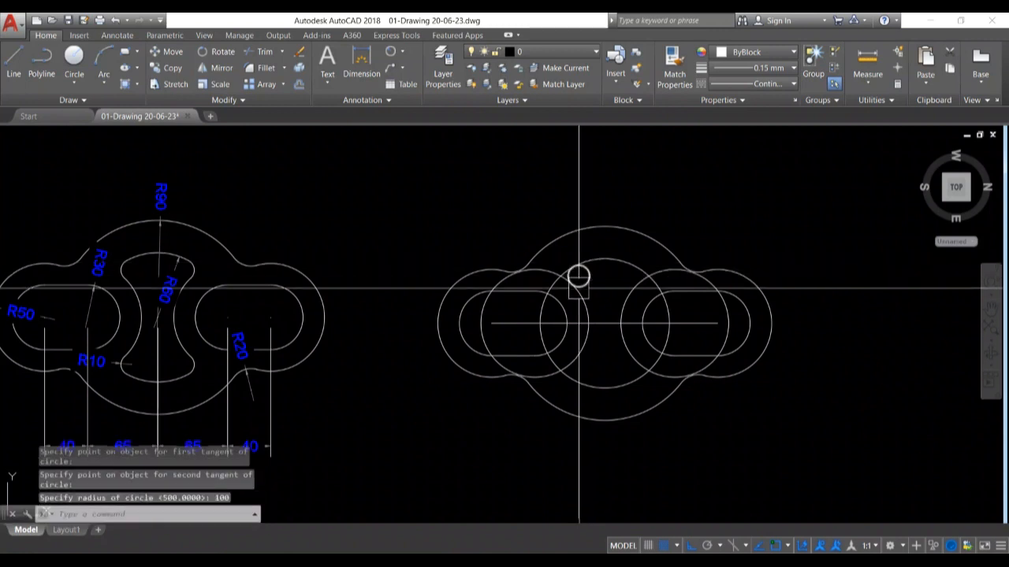
Draw a 100-radius circle tangent to the right 500-radius circle and the central 600-radius circle at their upper crossing
type("c")
key("Return")
type("t")
key("Return")
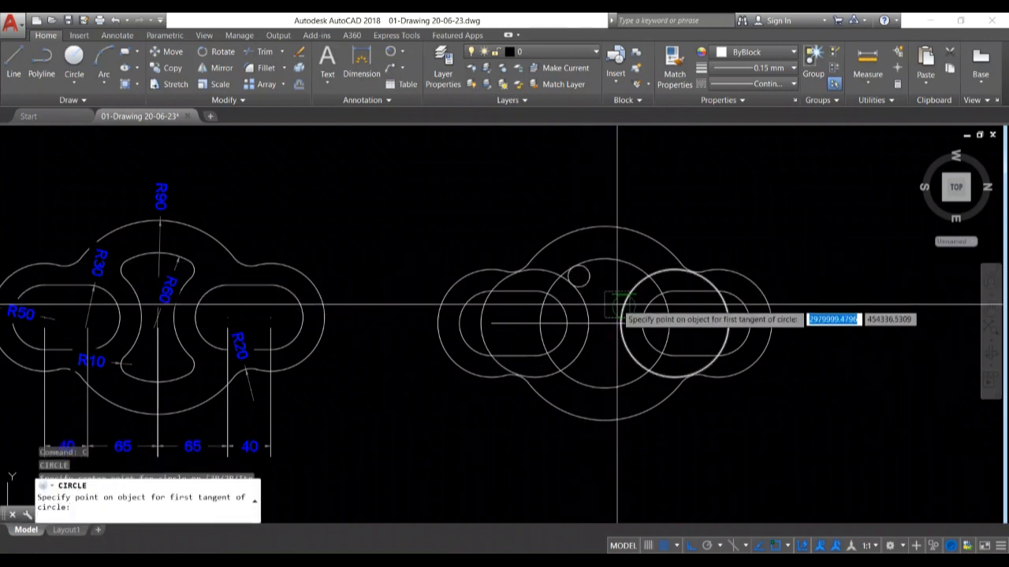
scroll(634, 300, "up", 3)
left_click(663, 230)
left_click(649, 269)
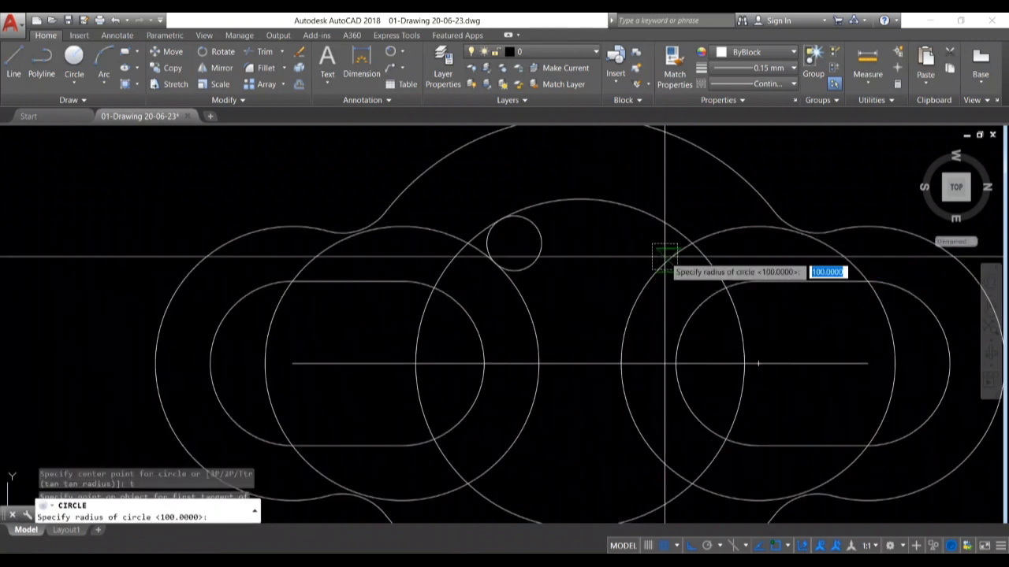
type("100")
key("Return")
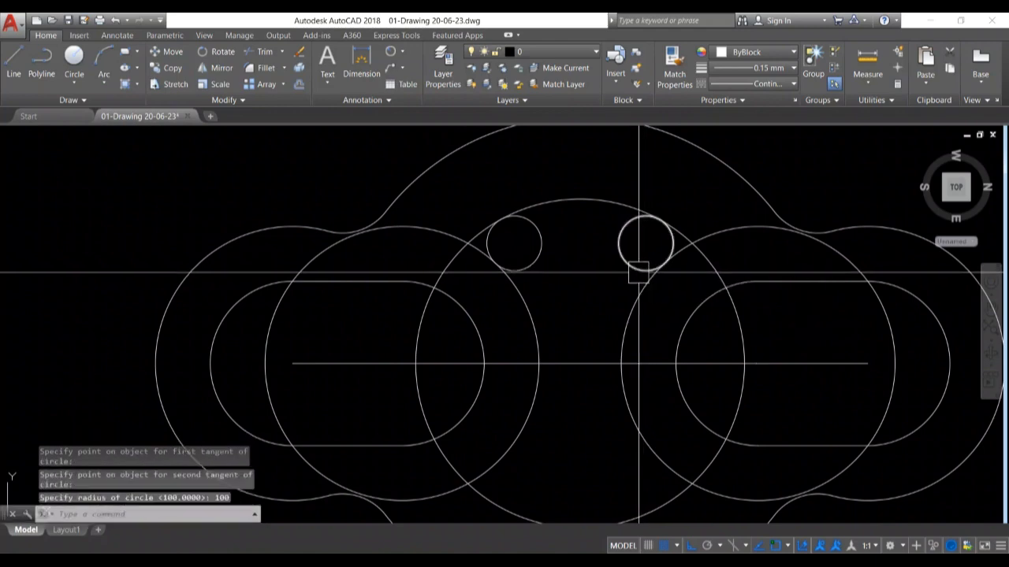
Draw a 100-radius circle tangent to the central 600-radius circle and the left 500-radius circle at their lower crossing
middle_click_drag(591, 276, 617, 225)
mouse_move(580, 384)
middle_mouse_down()
mouse_move(604, 331)
mouse_move(590, 455)
middle_mouse_up()
type("c")
key("Return")
type("t")
key("Return")
left_click(575, 471)
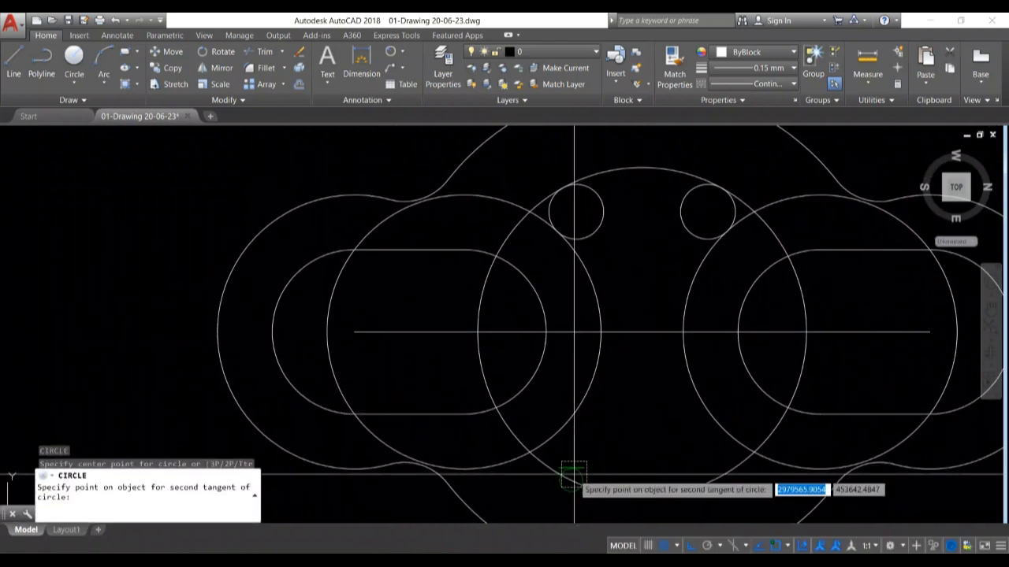
left_click(559, 437)
type("100")
key("Return")
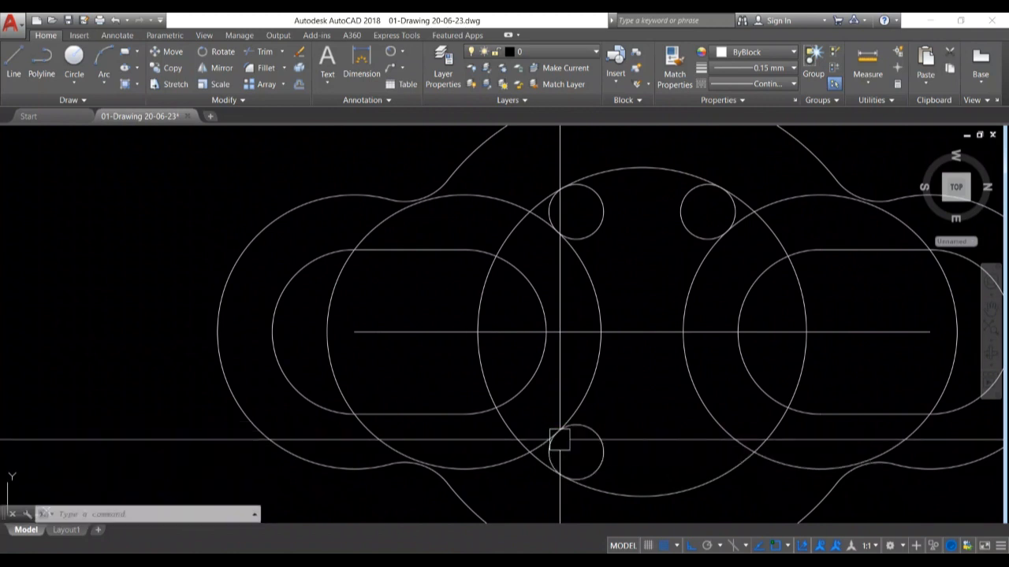
Draw a 100-radius circle tangent to the central 600-radius circle and the right 500-radius circle at their lower crossing
middle_click_drag(590, 441, 519, 404)
key("Return")
key("Escape")
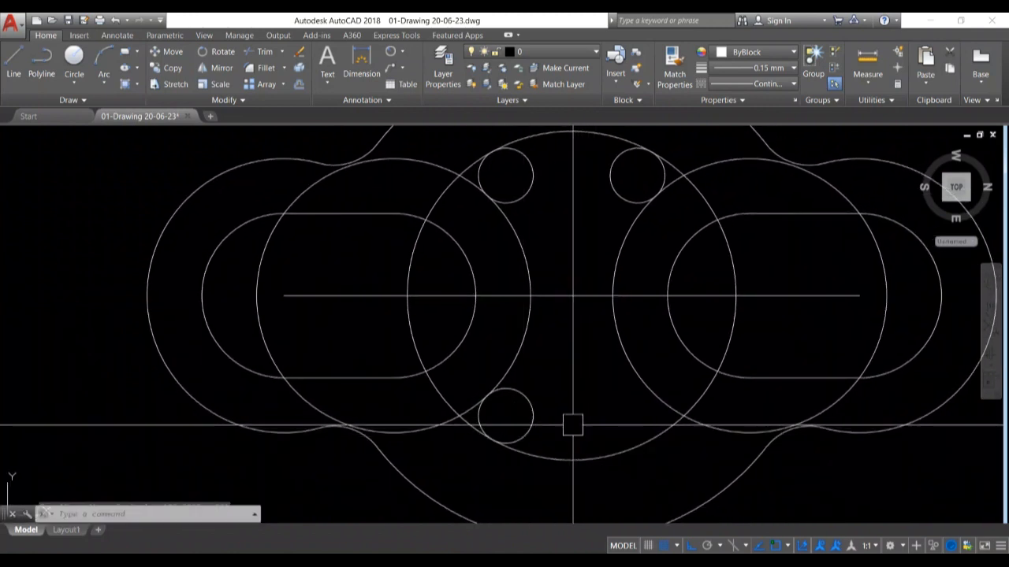
type("c")
key("Return")
type("t")
key("Return")
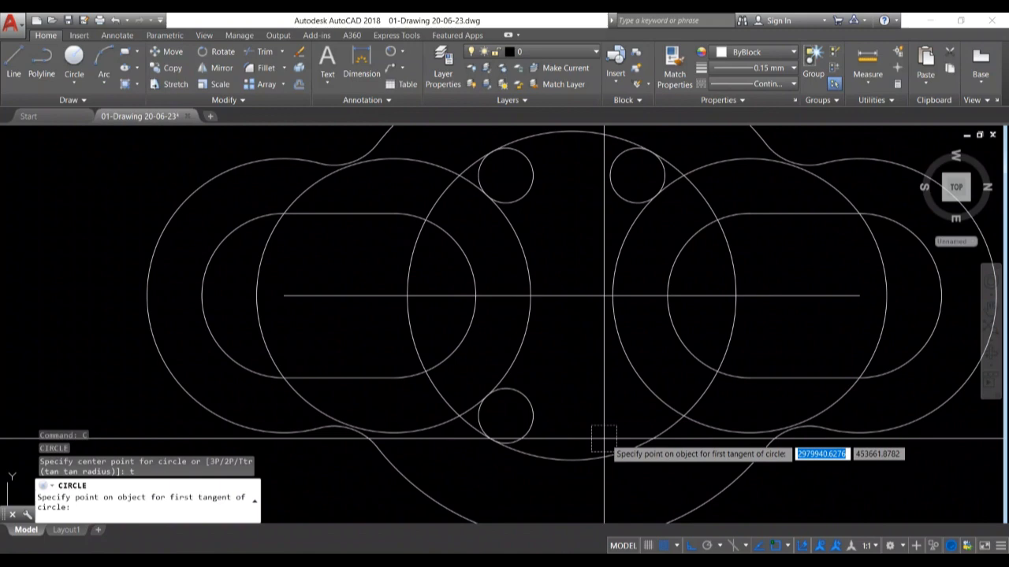
left_click(648, 429)
left_click(641, 394)
type("1")
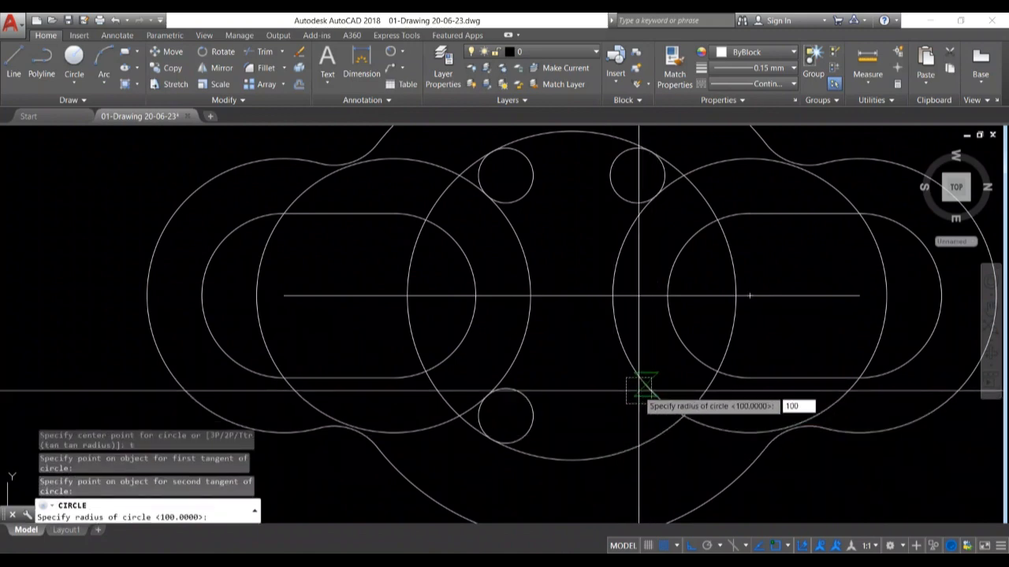
type("00")
key("Return")
Trim the 600-radius and both 500-radius circles where they run past the four small tangent circles
mouse_move(637, 466)
middle_mouse_down()
mouse_move(642, 435)
mouse_move(617, 446)
middle_mouse_up()
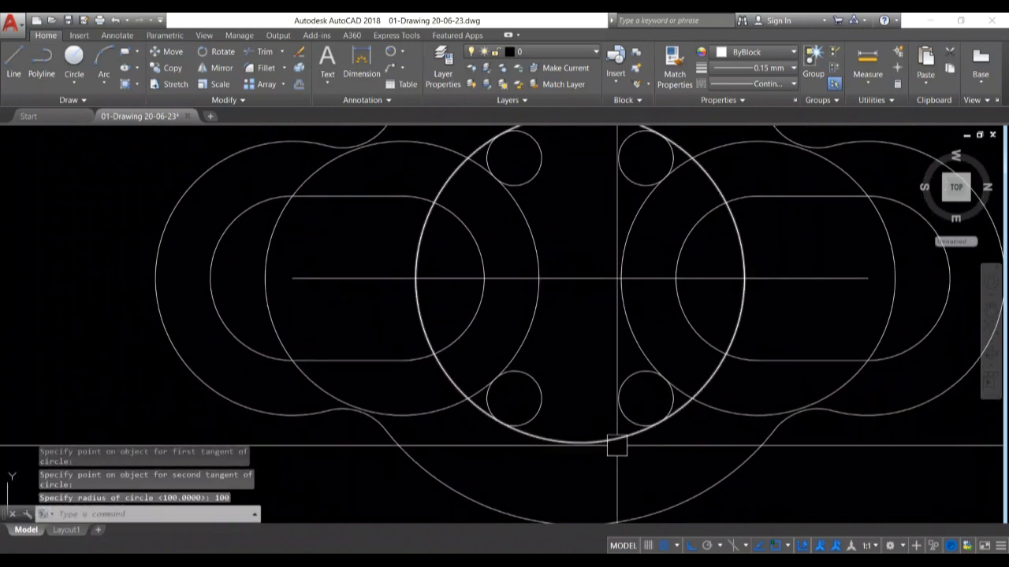
type("tr")
key("Return")
key("Return")
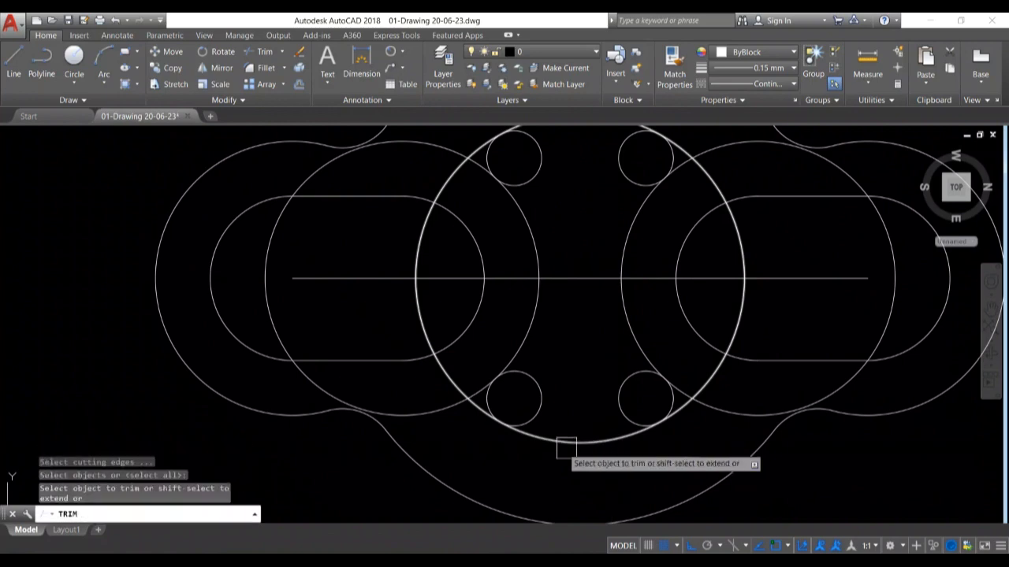
left_click(473, 414)
scroll(470, 398, "up", 2)
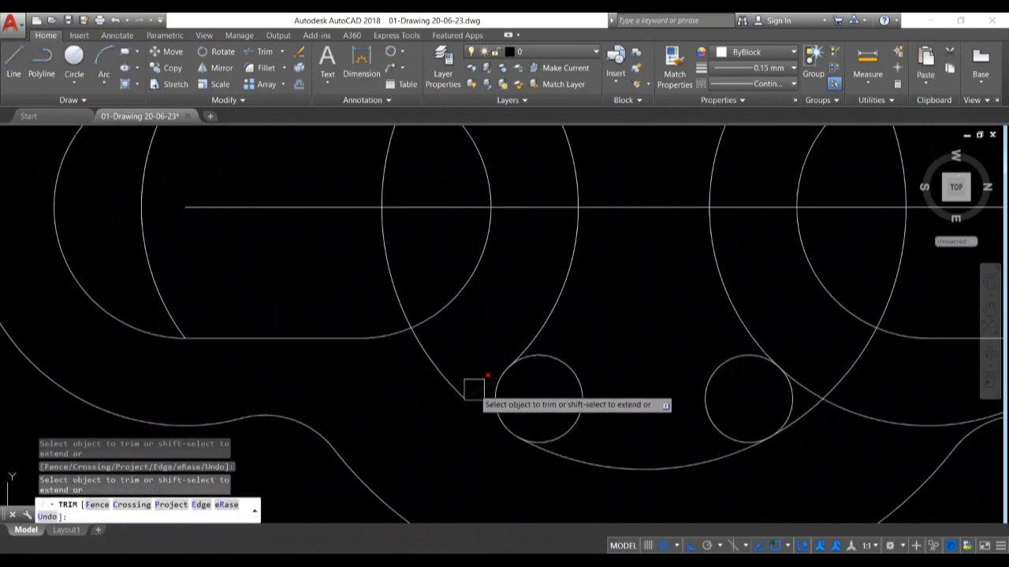
scroll(472, 405, "down", 3)
scroll(610, 446, "up", 3)
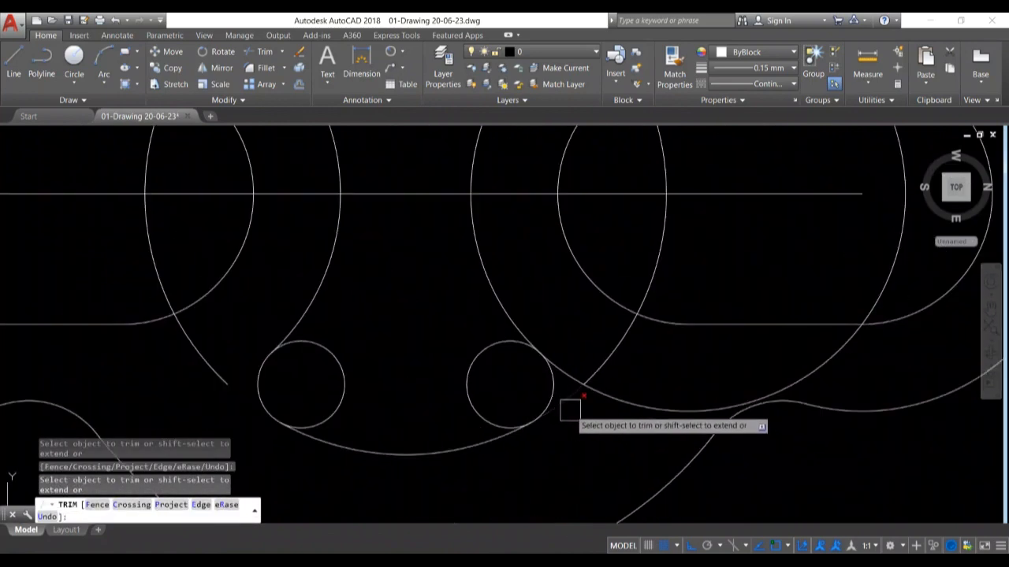
scroll(581, 384, "down", 3)
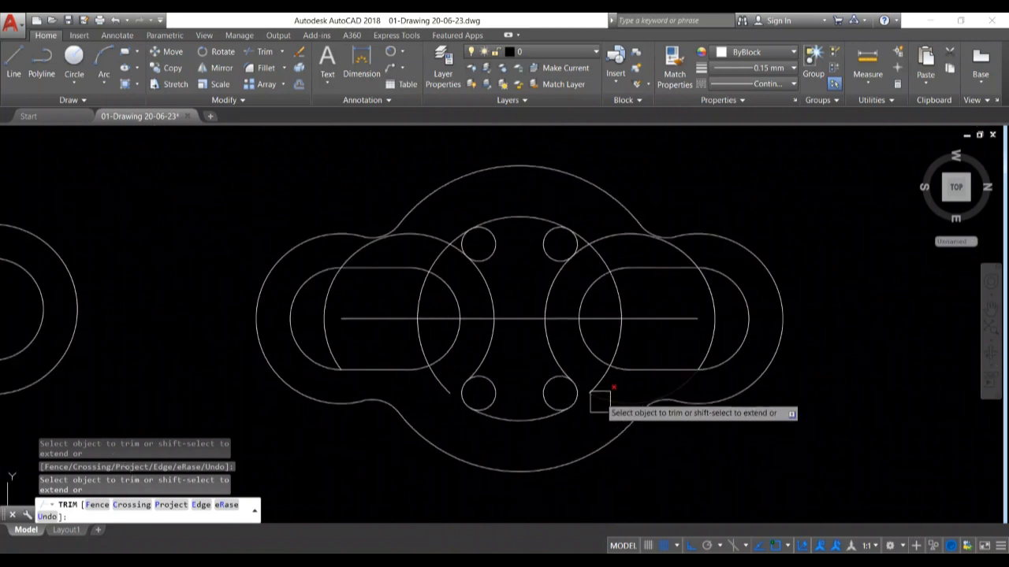
scroll(581, 249, "up", 3)
scroll(593, 224, "down", 3)
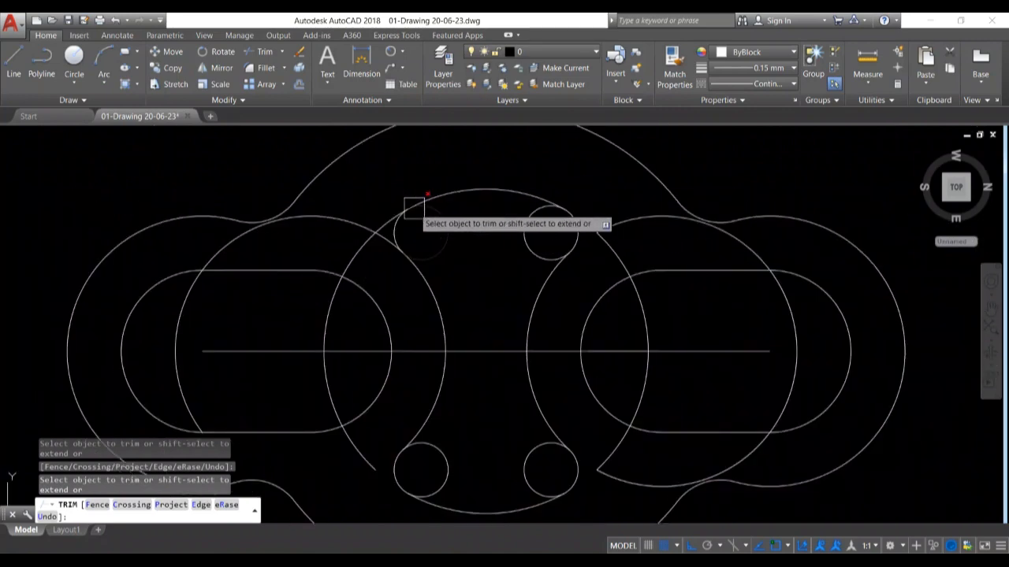
scroll(379, 235, "up", 3)
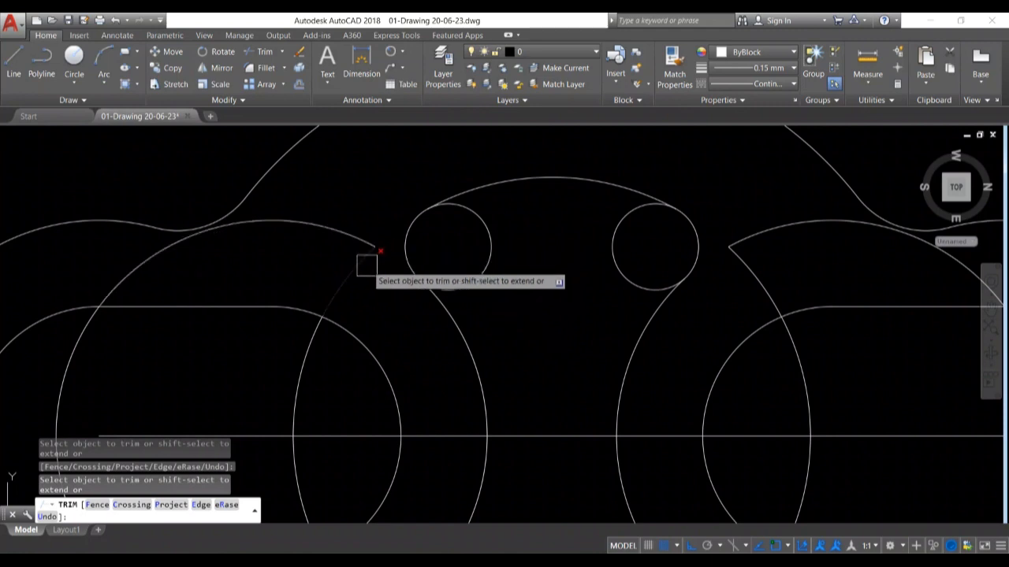
scroll(367, 266, "down", 3)
key("Return")
Delete the four leftover circle arcs crossing the left and right slots
left_click(391, 266)
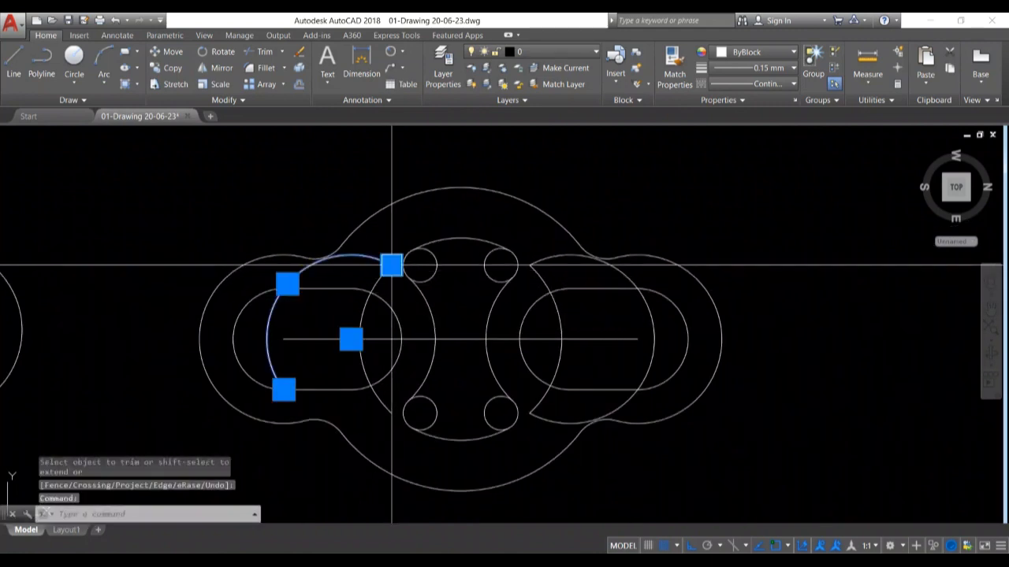
left_click(365, 362)
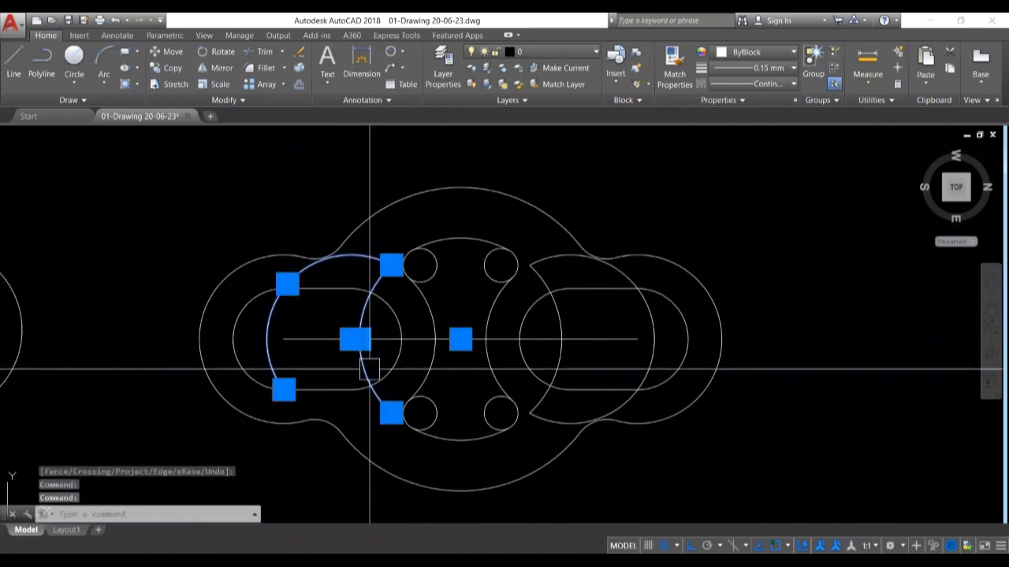
key("Delete")
scroll(508, 401, "up", 2)
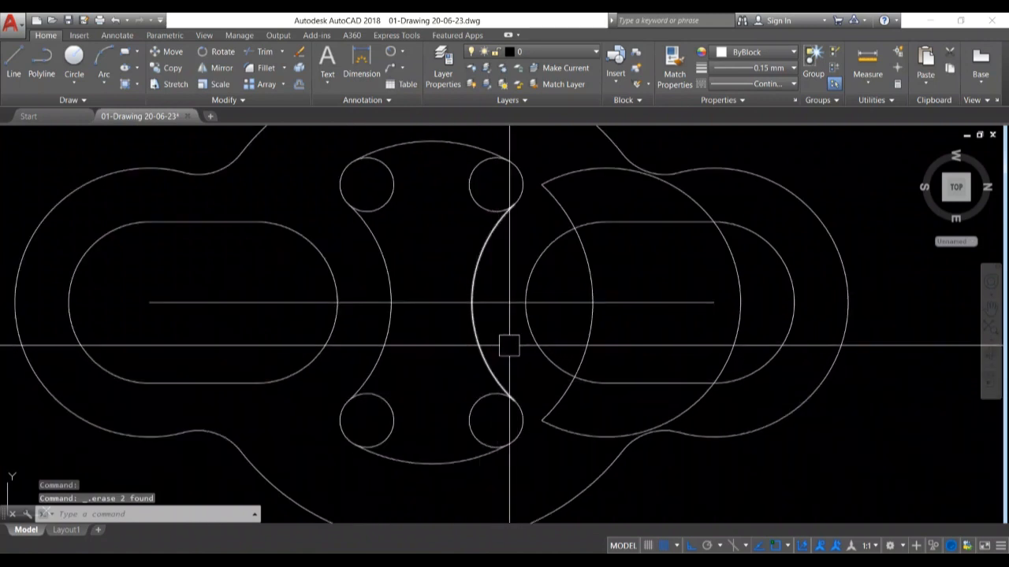
left_click(554, 197)
left_click(569, 172)
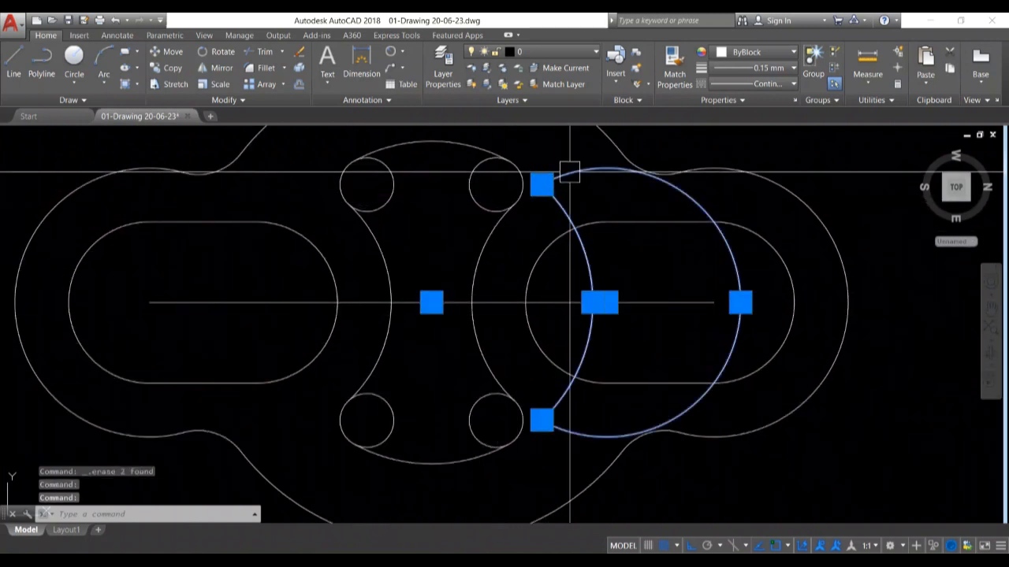
key("Delete")
Trim the inner arcs of the four small tangent circles to leave the rounded corners of the hourglass cutout
scroll(635, 274, "down", 2)
middle_click_drag(597, 387, 642, 385)
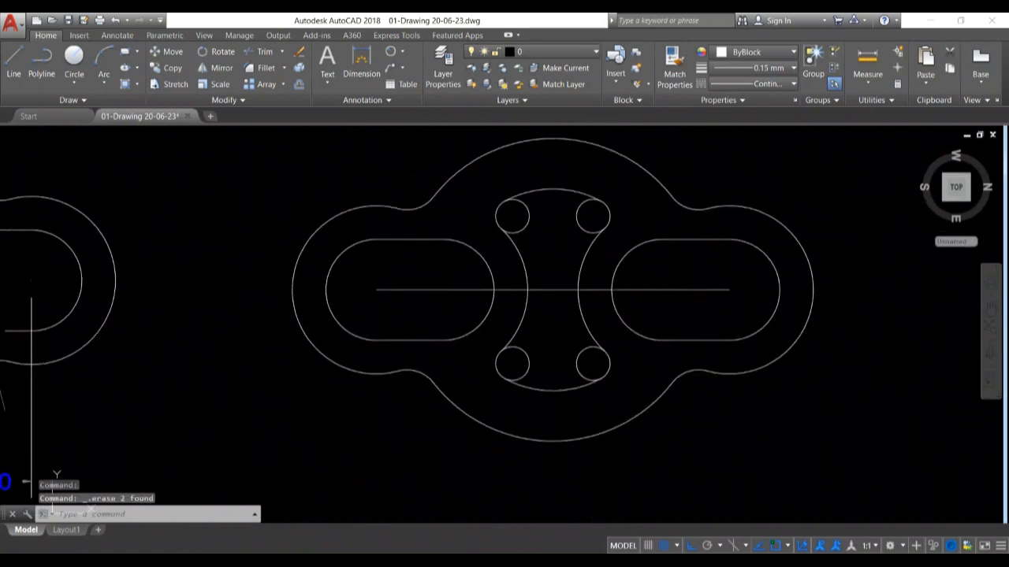
middle_click_drag(573, 397, 646, 392)
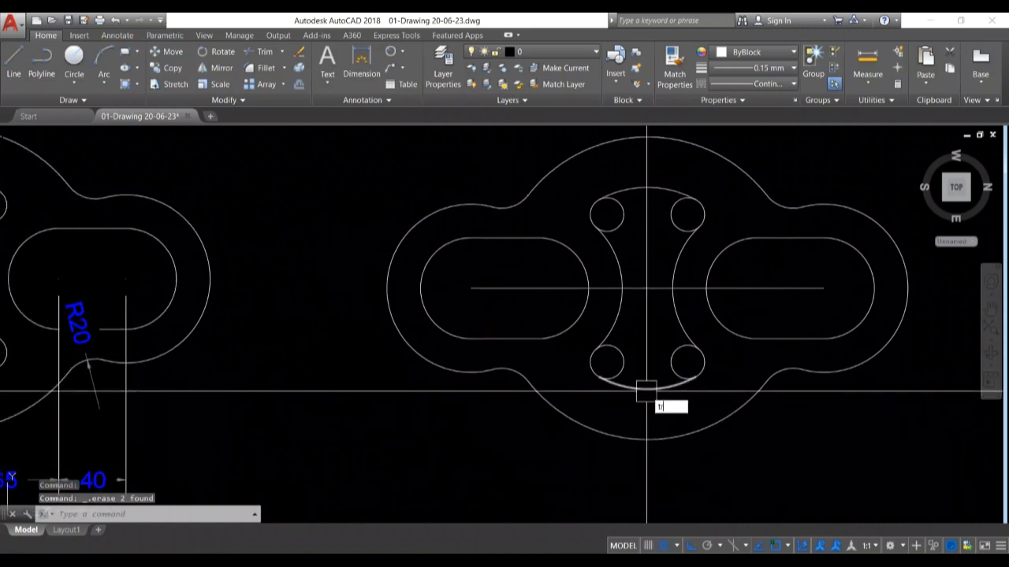
key("Return")
key("Return")
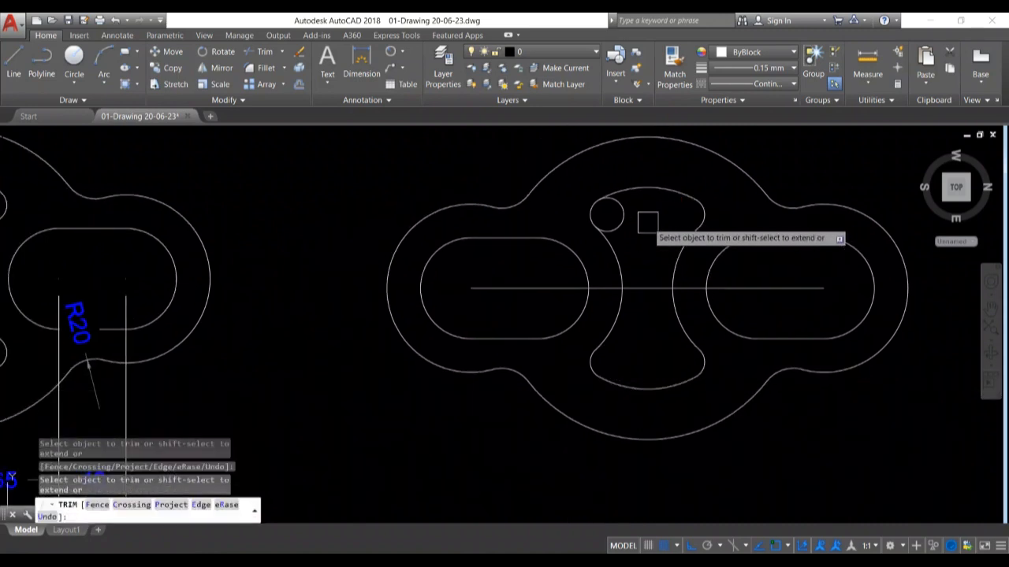
key("Return")
scroll(651, 293, "down", 3)
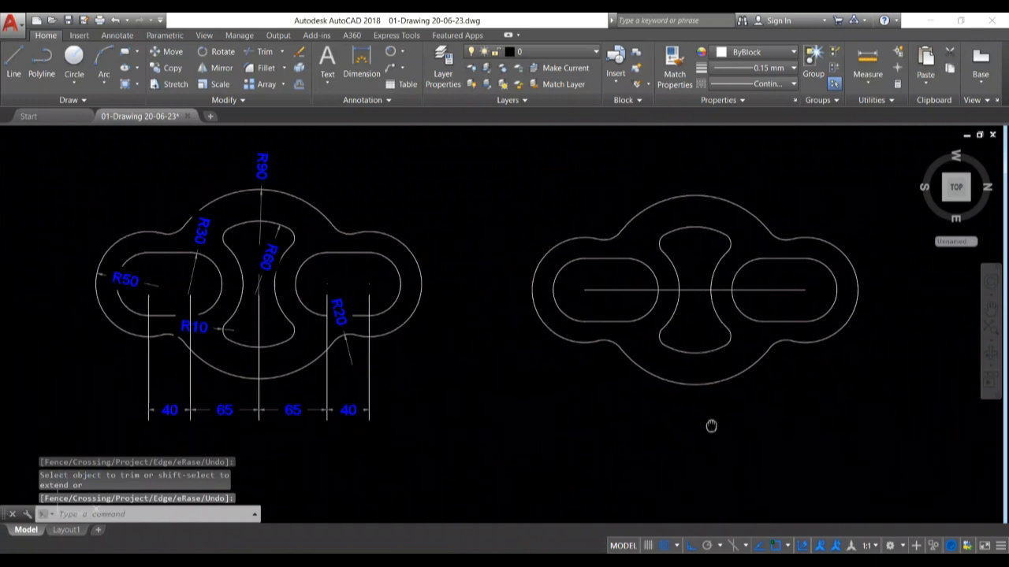
Add a horizontal linear dimension between the two arc centres of the redrawn plate's left slot, placed below the outline
middle_click_drag(712, 421, 724, 425)
key("Escape")
key("Escape")
key("Escape")
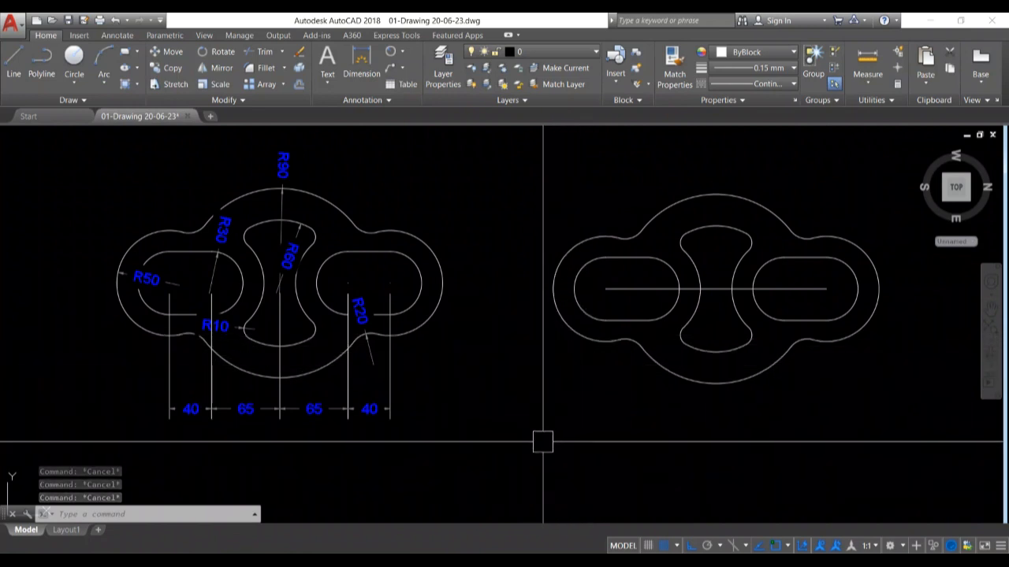
middle_click_drag(591, 434, 574, 437)
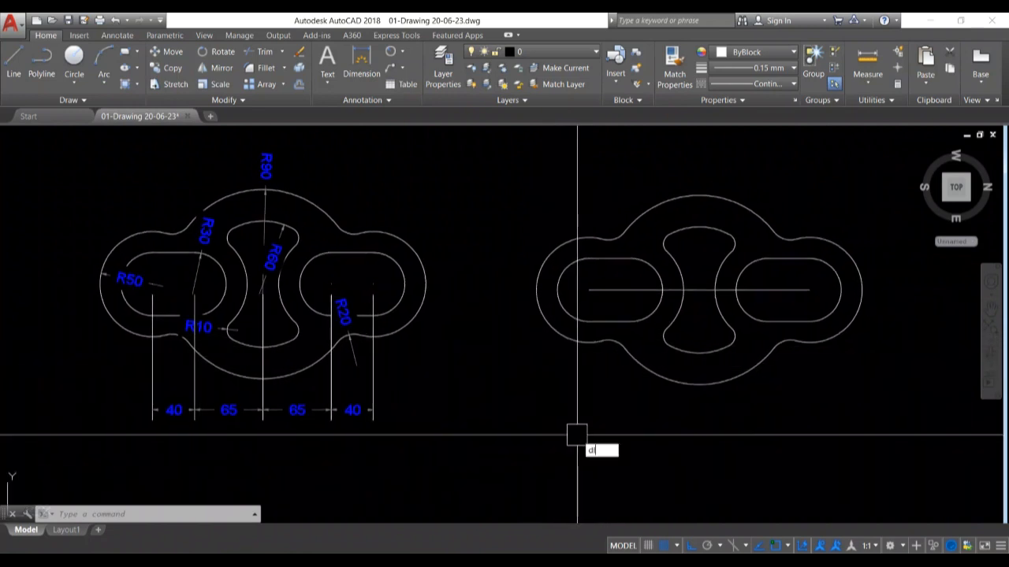
key("Return")
left_click(589, 290)
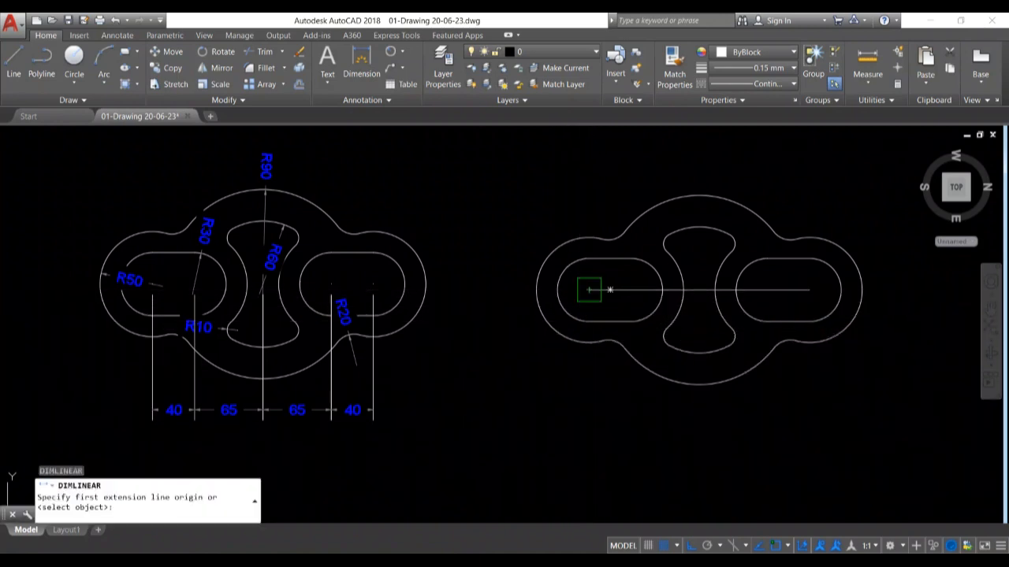
left_click(631, 291)
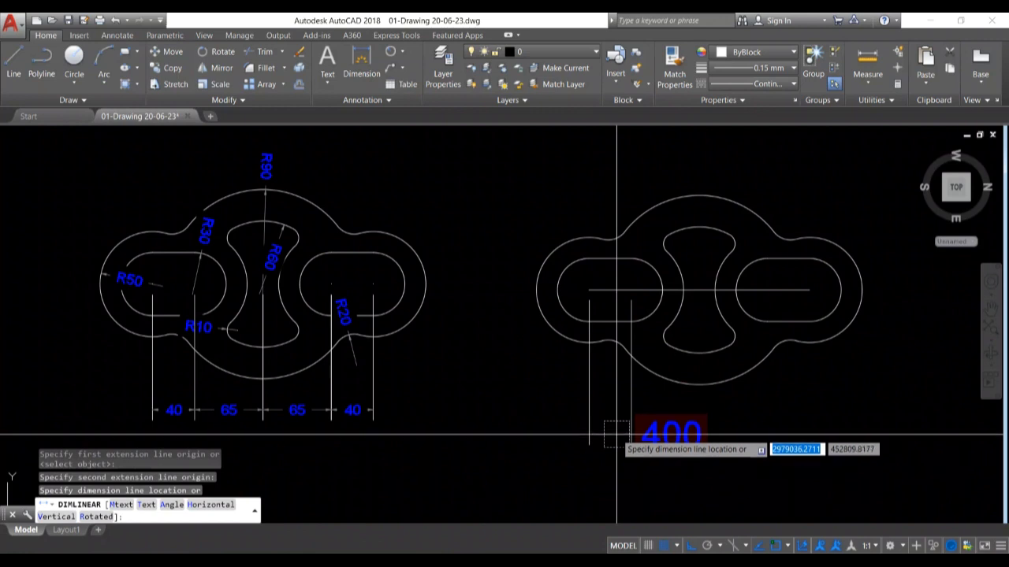
left_click(639, 431)
scroll(640, 452, "up", 2)
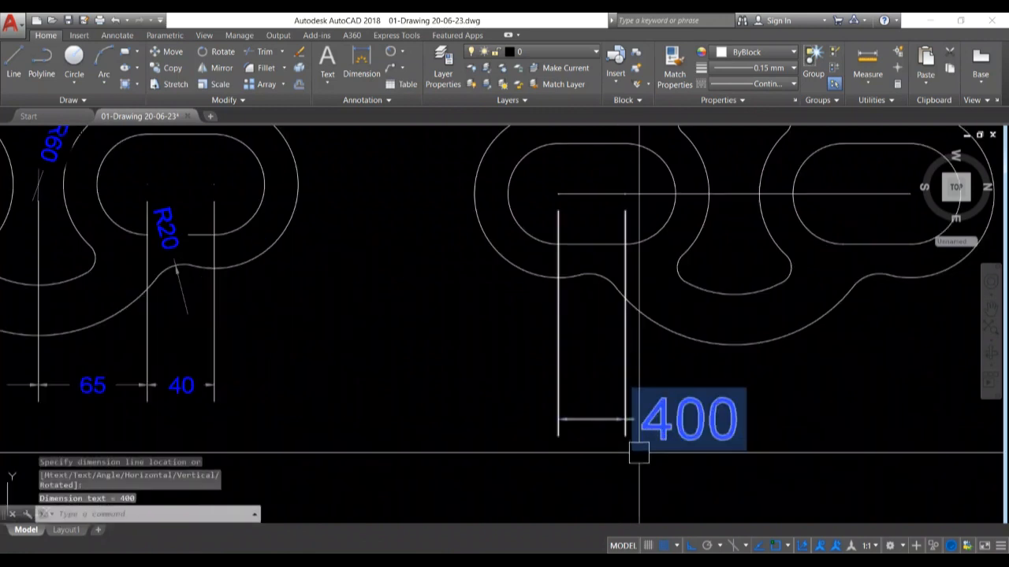
scroll(640, 453, "down", 2)
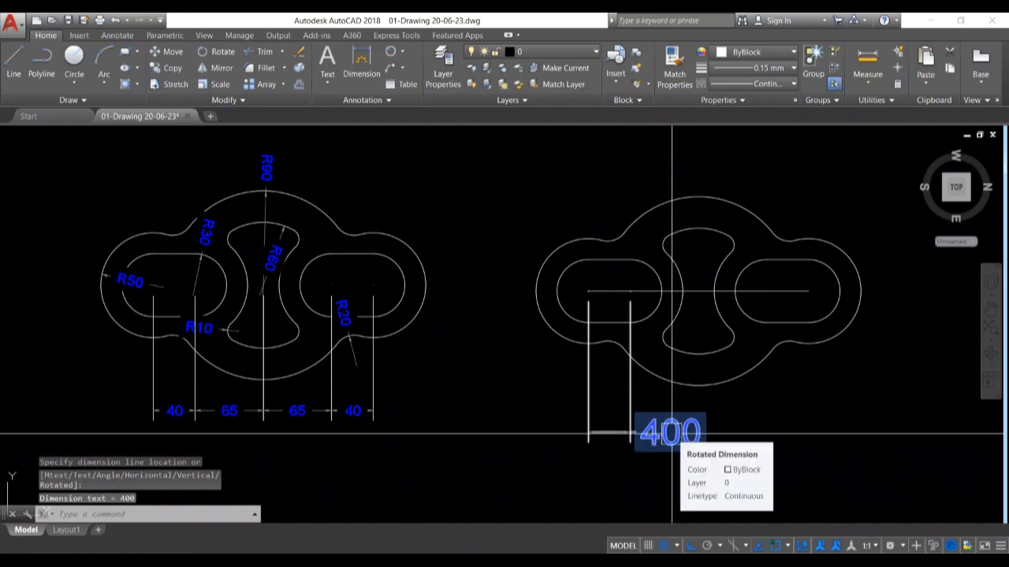
Set the left slot dimension's text height to 1 and centre the text between its extension lines
double_click(671, 433)
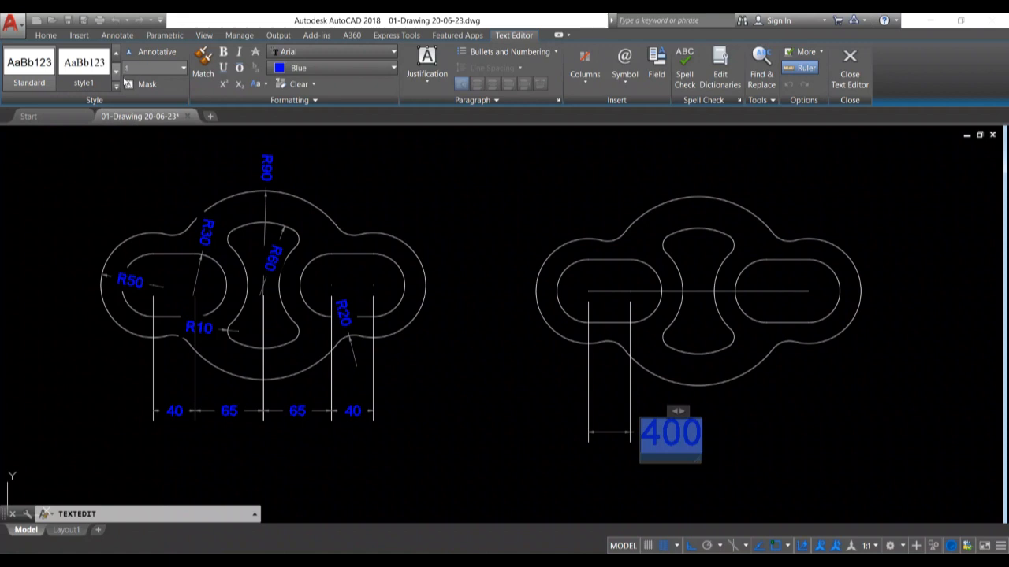
left_click(473, 428)
key("Return")
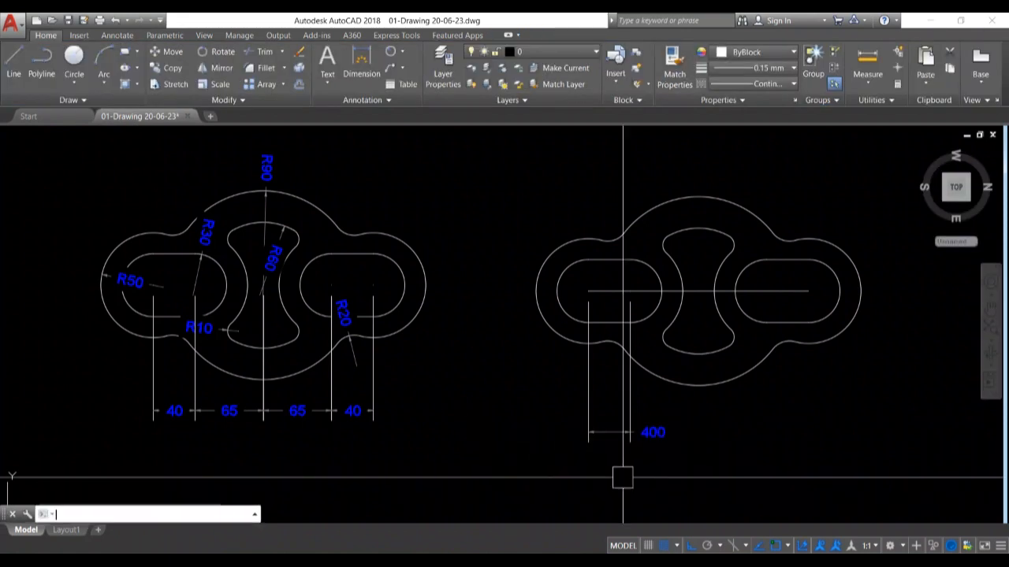
scroll(648, 443, "up", 6)
left_click(665, 399)
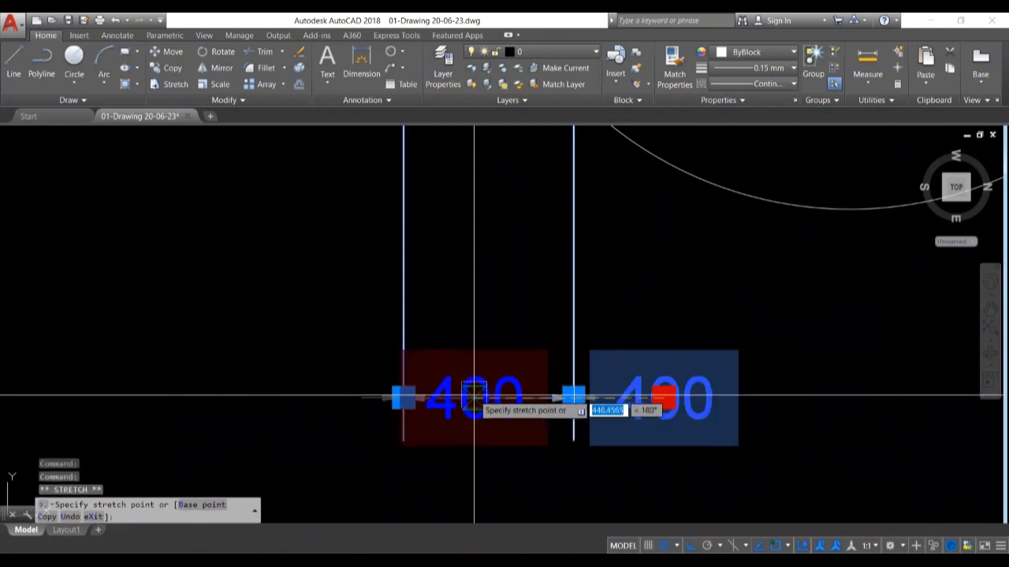
scroll(488, 398, "down", 6)
key("Escape")
key("Escape")
key("Escape")
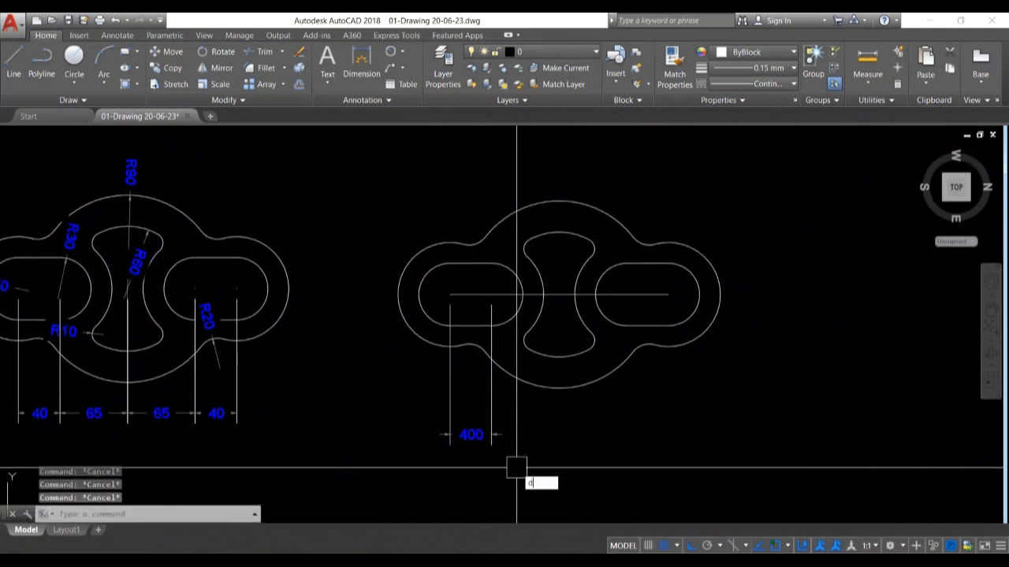
Continue the dimension chain from the left slot through the plate centre to both arc centres of the right slot
key("Return")
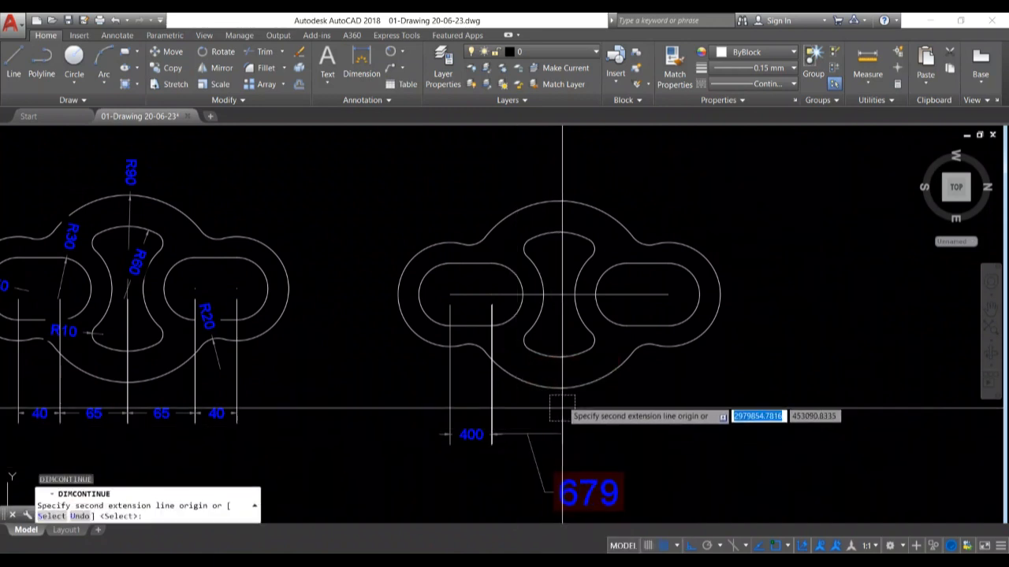
left_click(560, 295)
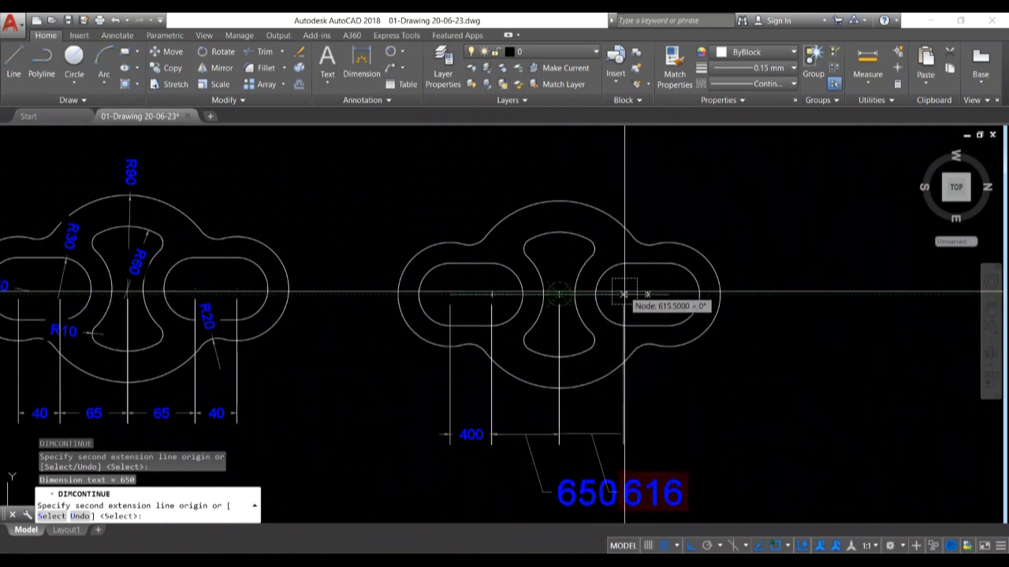
scroll(624, 295, "up", 2)
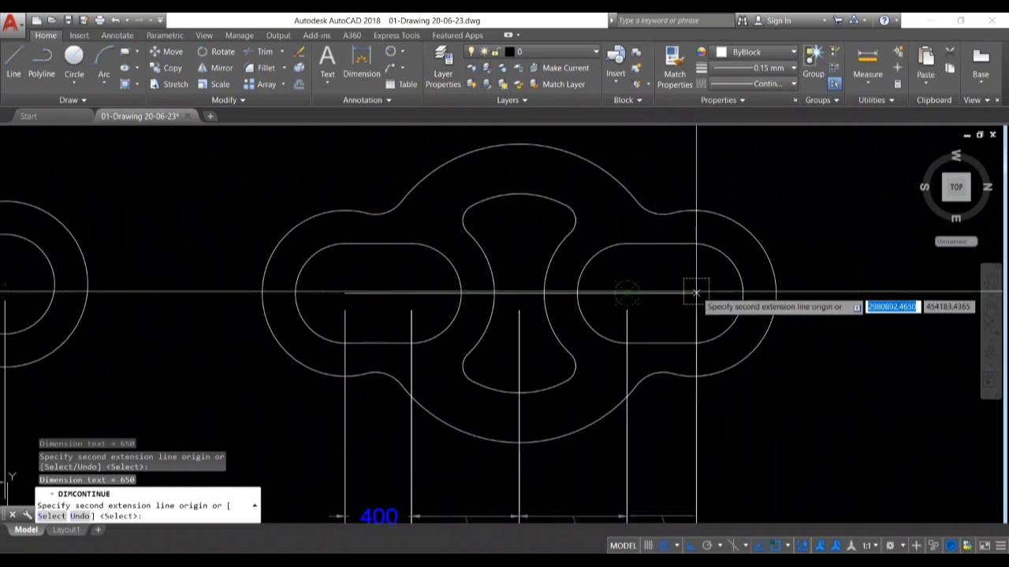
scroll(691, 292, "down", 2)
scroll(710, 292, "up", 2)
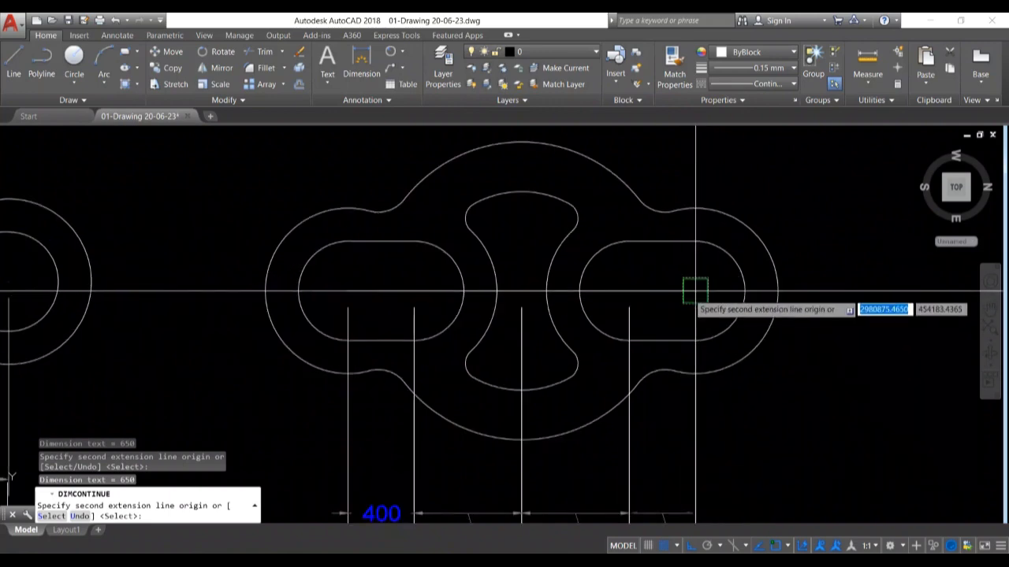
left_click(691, 293)
key("Return")
scroll(717, 308, "down", 3)
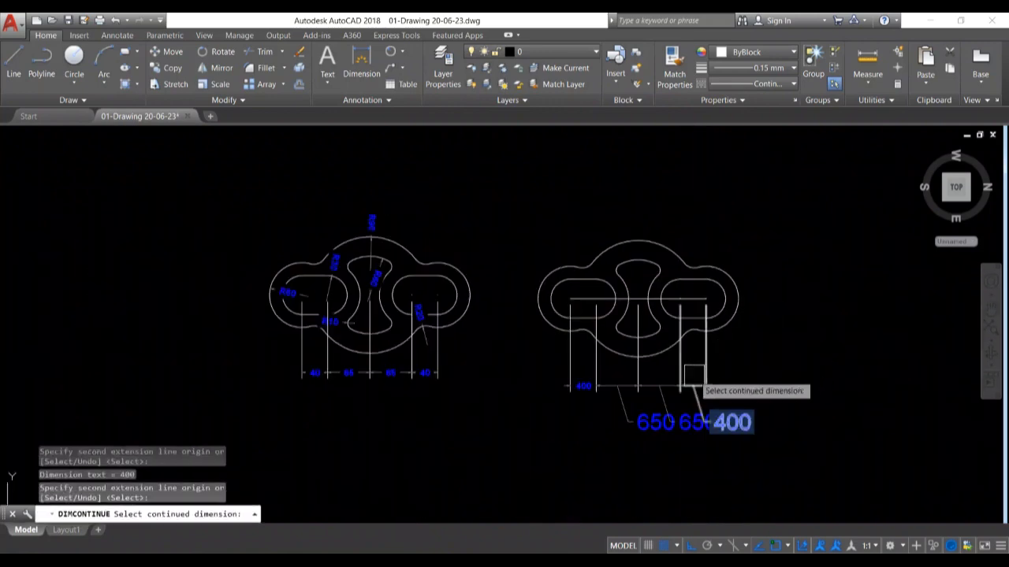
key("Escape")
key("Escape")
Set the text height to 1 for the dimension between the left slot's inner arc centre and the plate centre
scroll(694, 376, "up", 4)
middle_click_drag(633, 434, 651, 313)
left_click(625, 374)
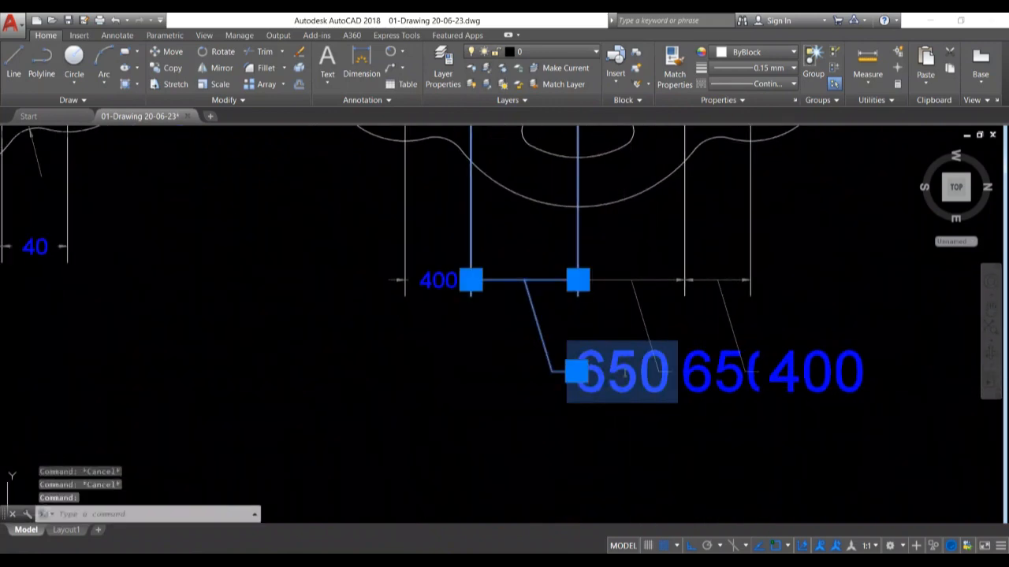
double_click(624, 374)
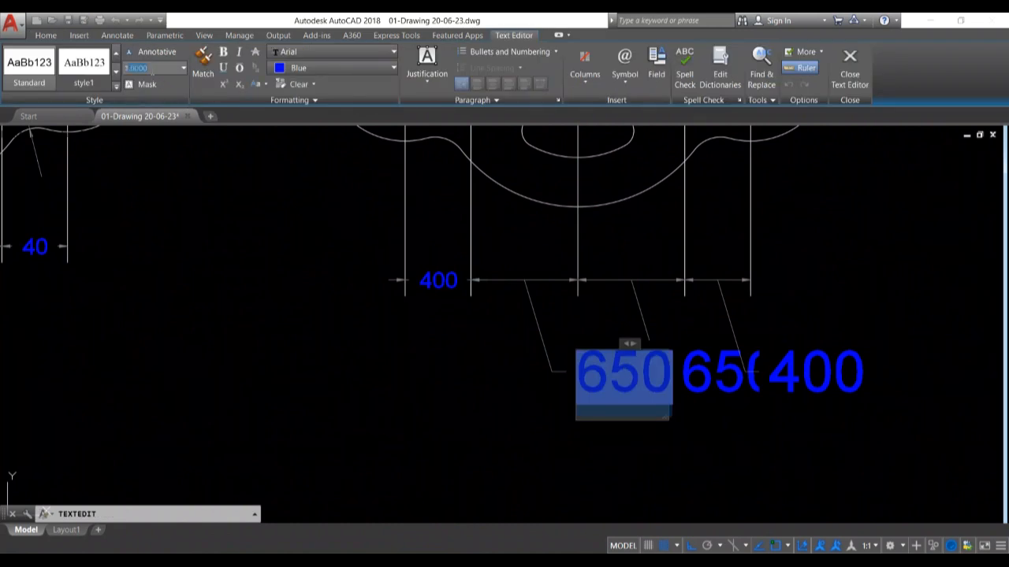
type("2")
key("Return")
left_click(205, 244)
key("Return")
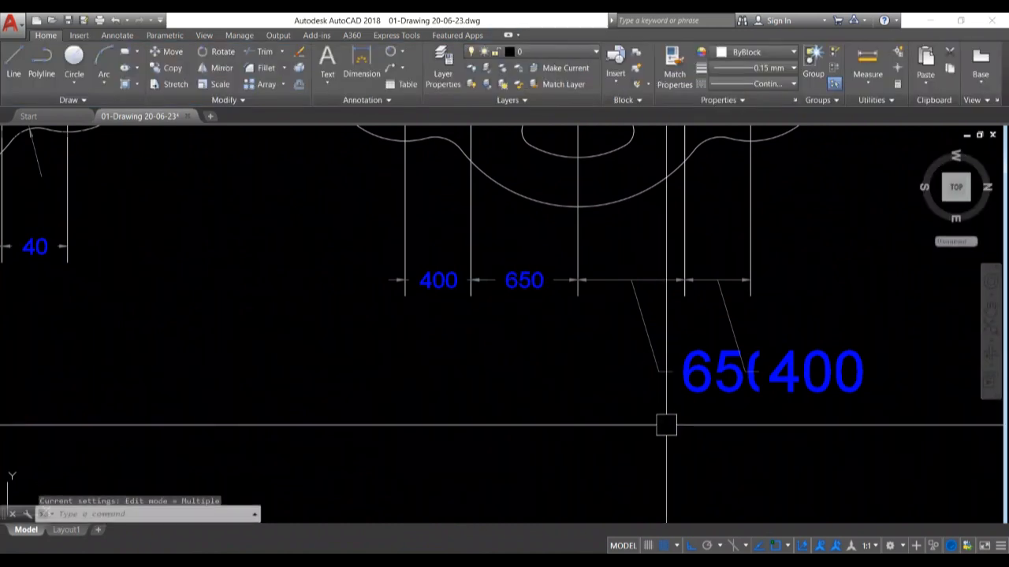
Set the text height to 1 for the dimension between the plate centre and the right slot's inner arc centre
left_click(710, 380)
double_click(709, 378)
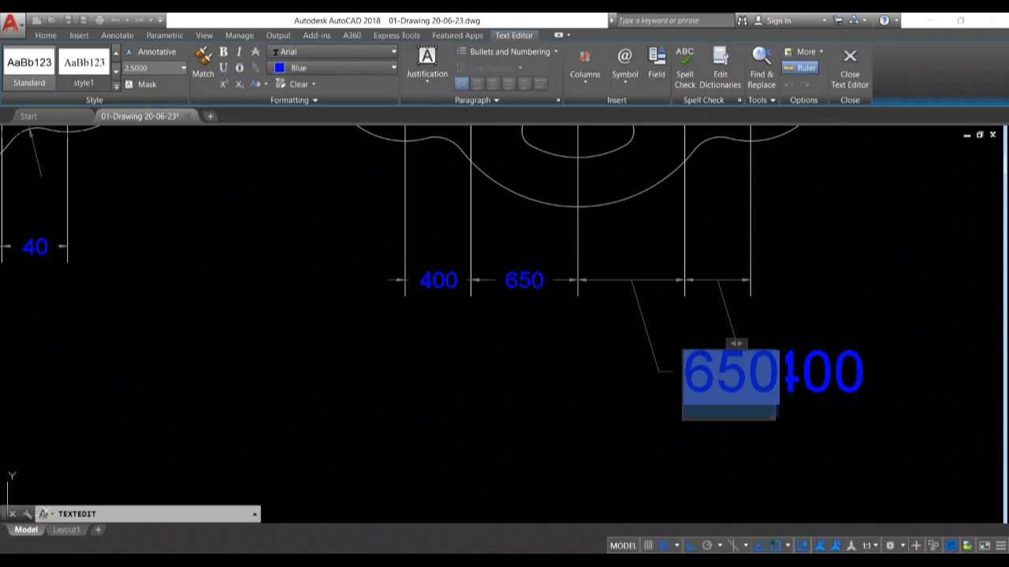
type("2")
key("Return")
left_click(298, 407)
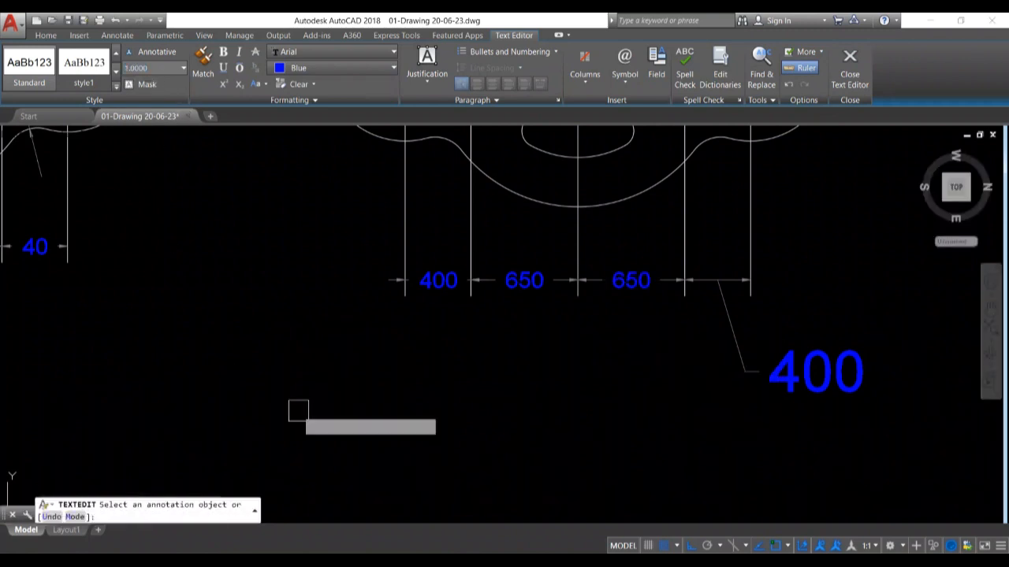
key("Return")
Set the text height to 1 for the dimension across the right slot's arc centres
left_click(802, 378)
double_click(802, 378)
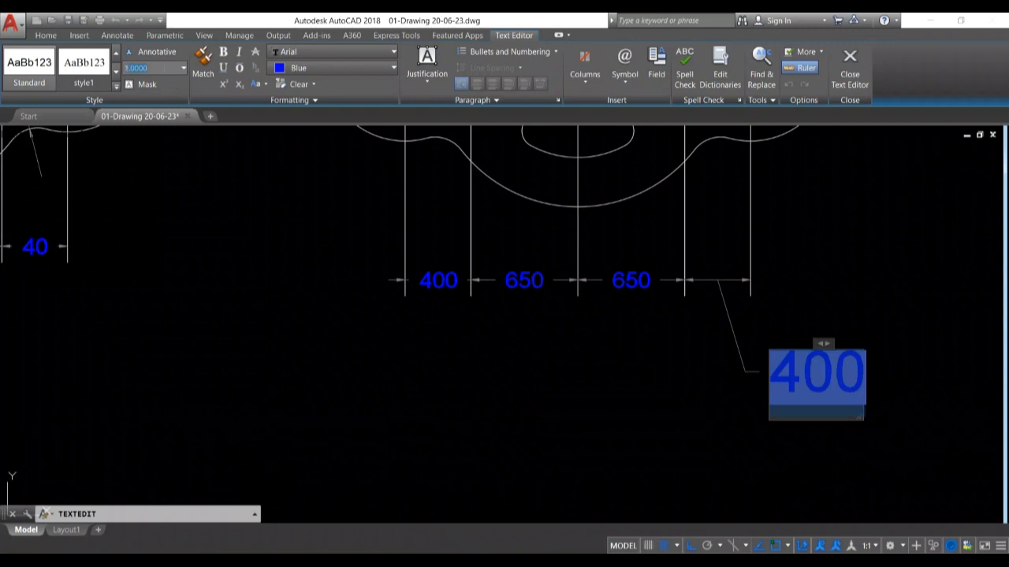
key("Return")
left_click(313, 360)
key("Return")
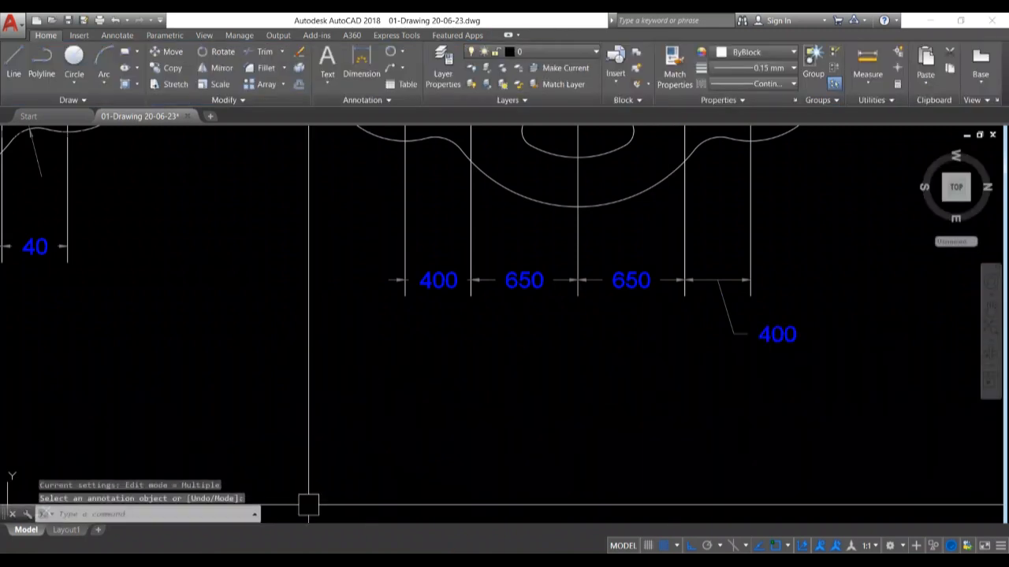
Move the right slot dimension's text up onto the middle of its dimension line, in line with the other texts
scroll(838, 473, "down", 3)
scroll(759, 500, "up", 1)
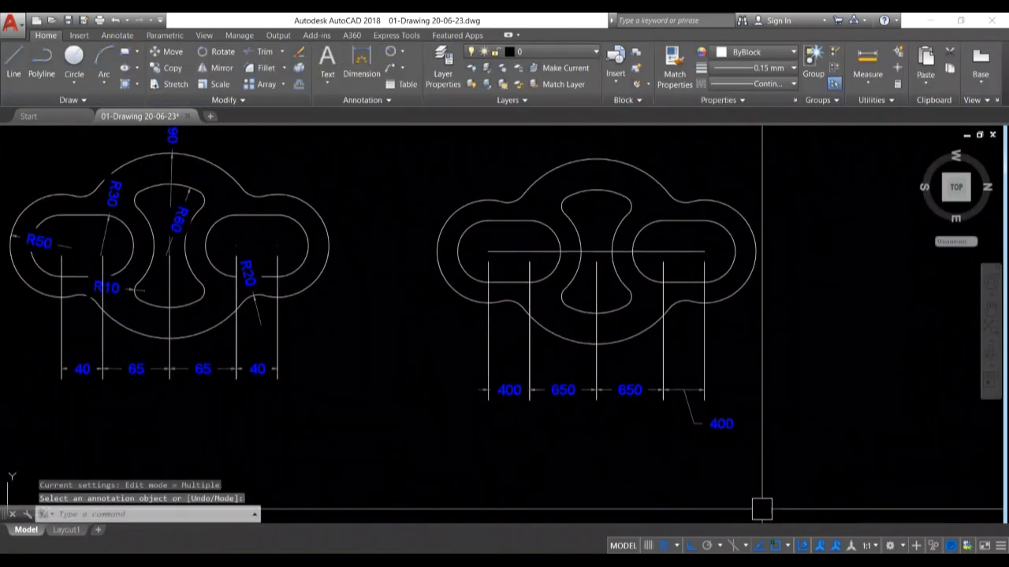
double_click(719, 427)
key("Escape")
key("Escape")
key("Escape")
left_click(716, 426)
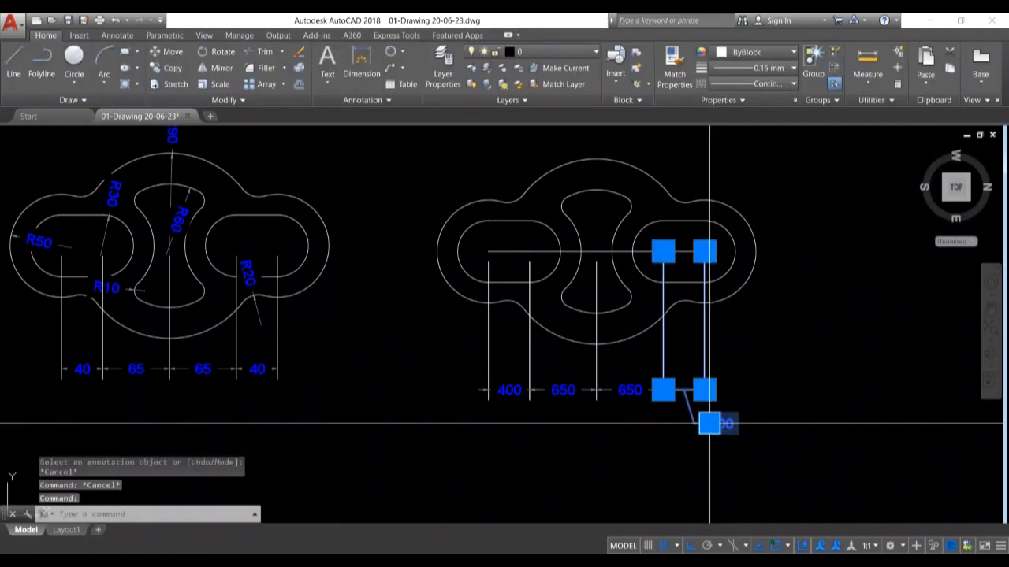
scroll(709, 424, "up", 3)
left_click(698, 417)
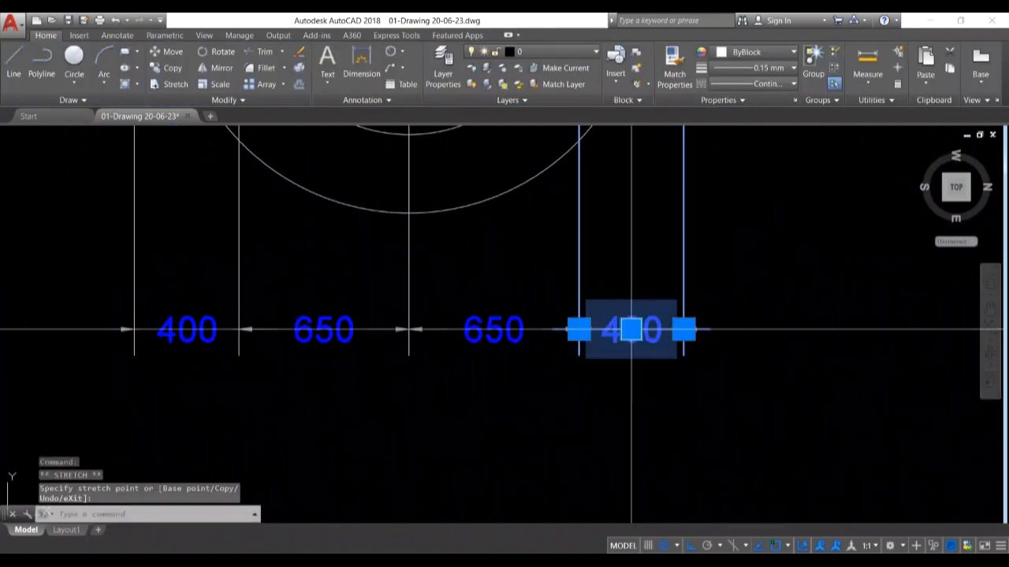
key("Escape")
key("Escape")
key("Escape")
scroll(772, 430, "down", 2)
key("ctrl+s")
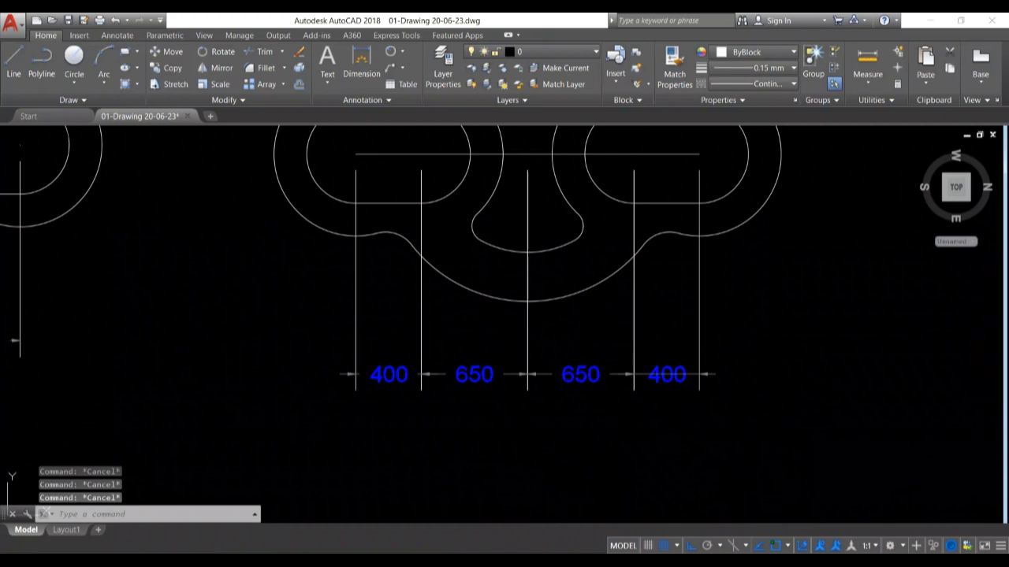
Add a radius dimension to the plate's large upper outer arc, with its text outside, above and left of the arc's apex
scroll(772, 429, "down", 2)
middle_click_drag(772, 430, 766, 475)
key("Escape")
key("Escape")
key("Escape")
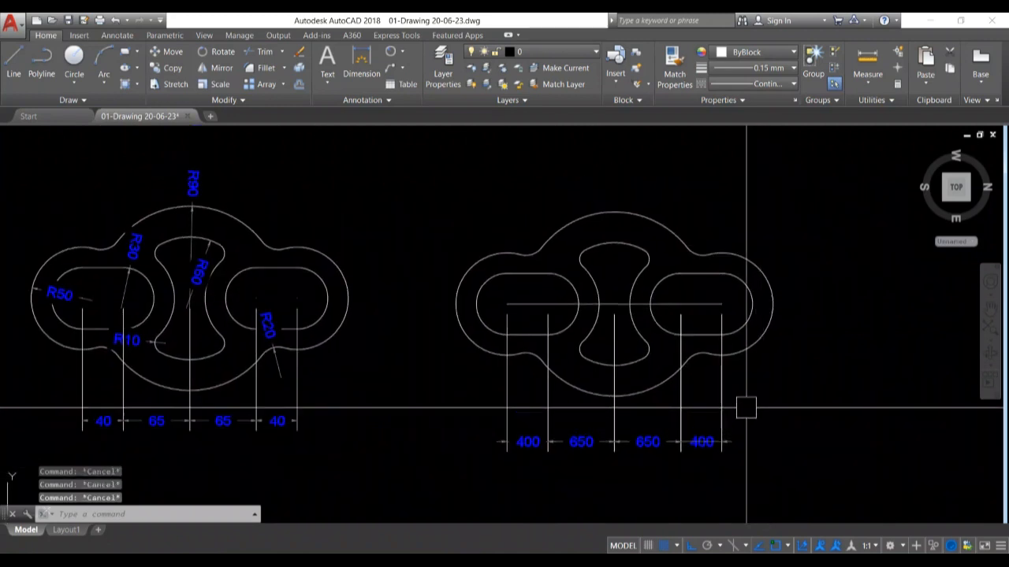
scroll(725, 323, "down", 2)
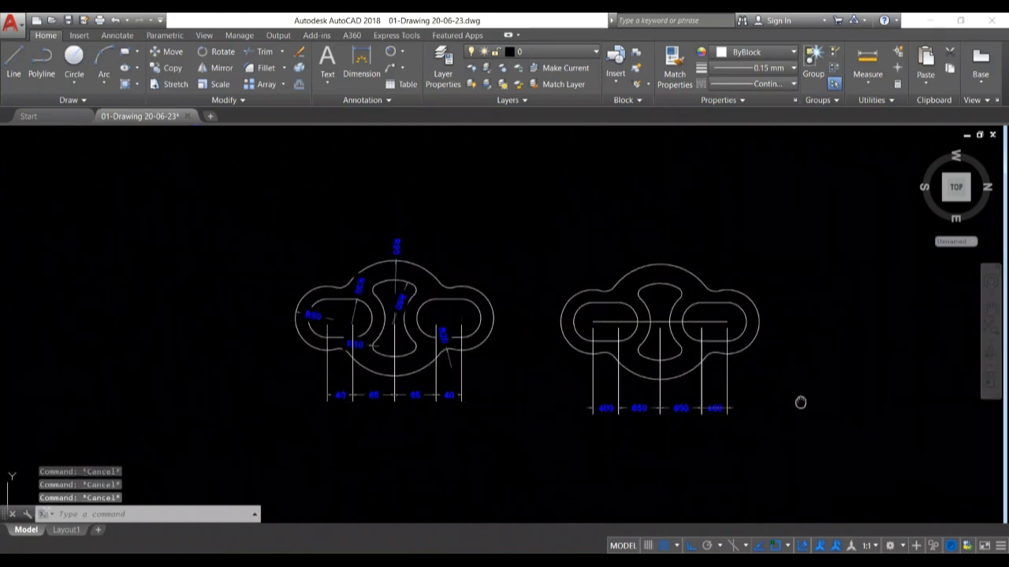
middle_click_drag(799, 402, 784, 374)
scroll(632, 329, "up", 2)
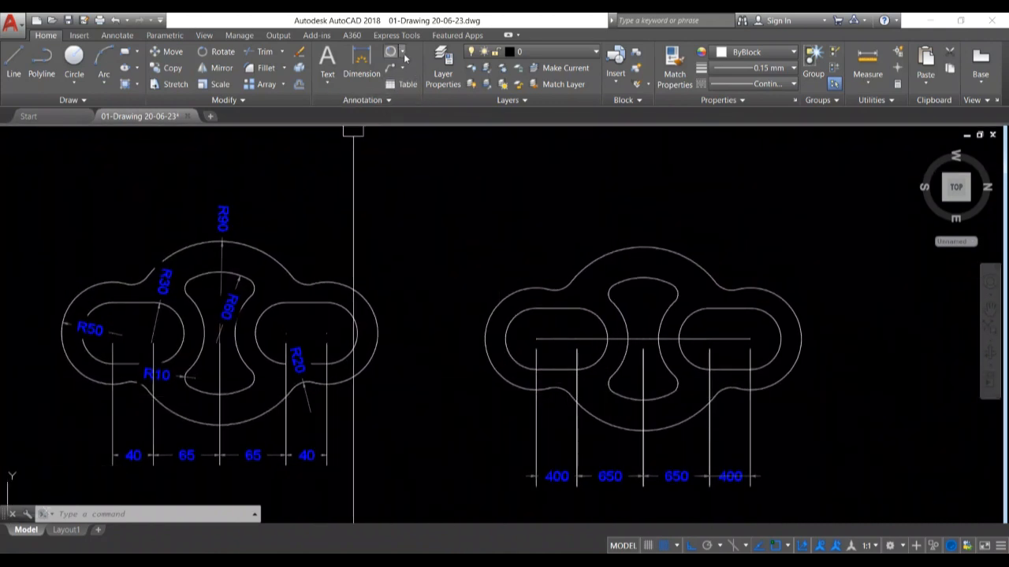
left_click(402, 52)
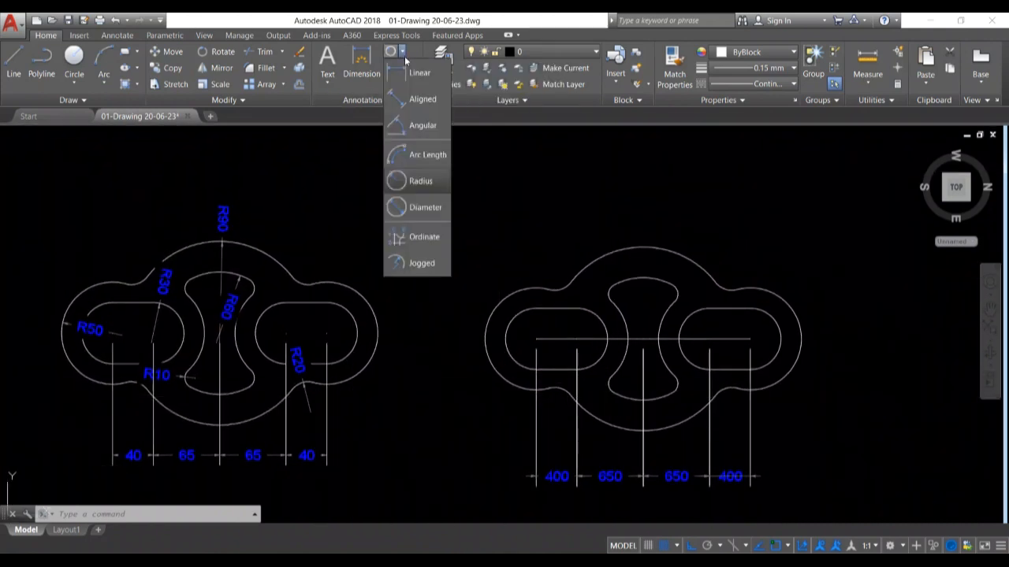
left_click(419, 183)
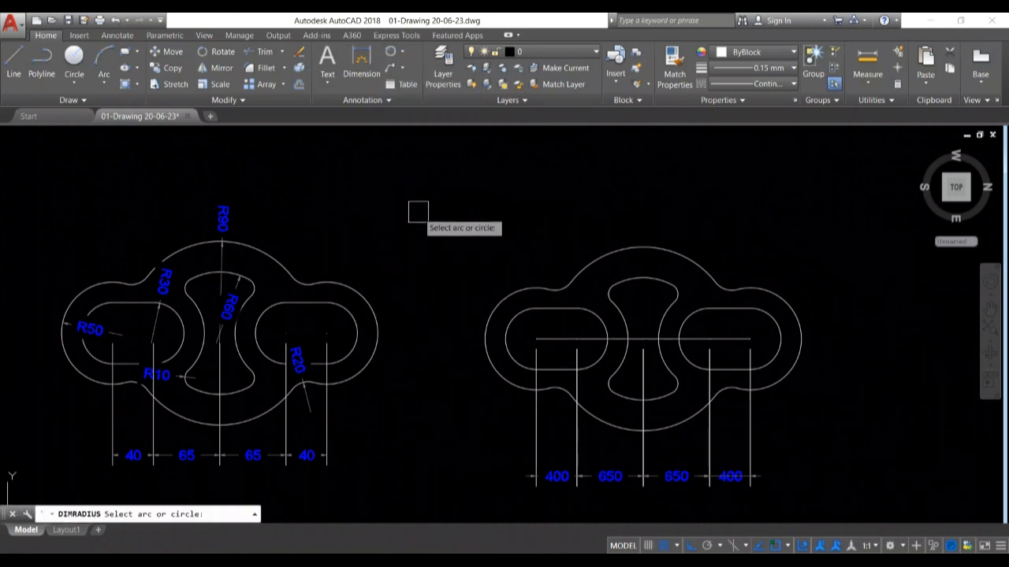
left_click(629, 247)
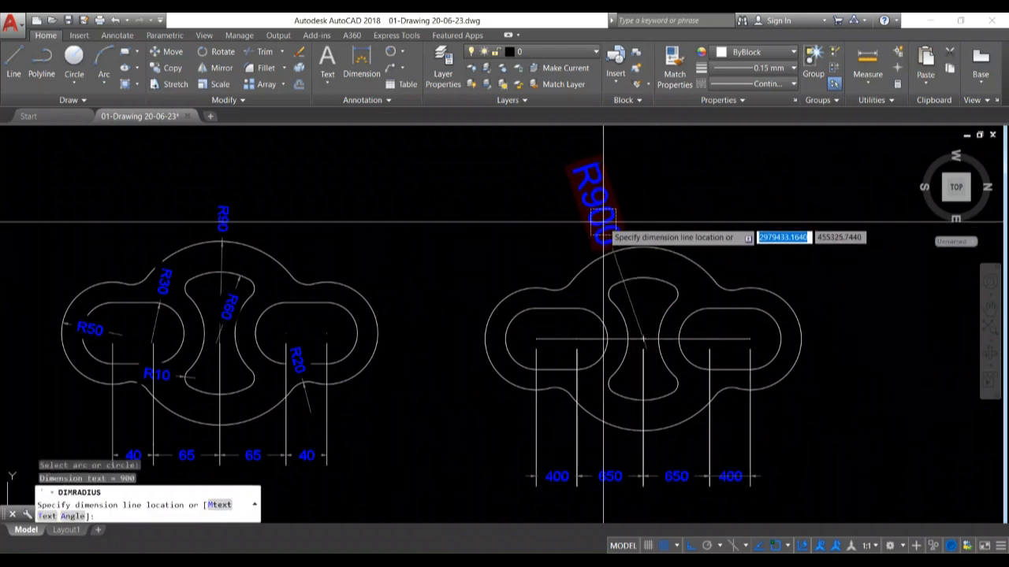
left_click(604, 222)
middle_click_drag(682, 254, 624, 239)
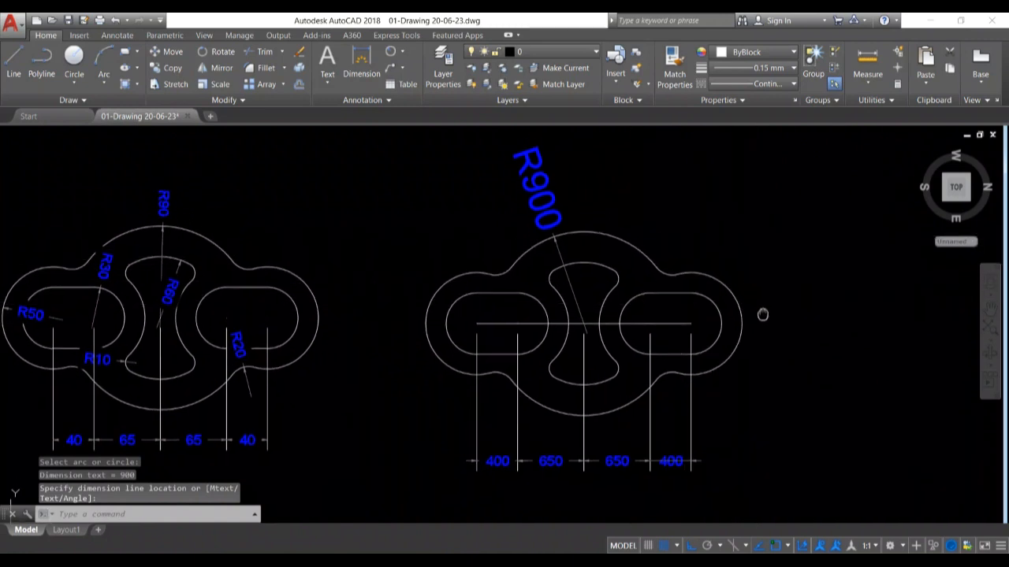
Add a radius dimension to the plate's right outer arc, with its text outside toward the upper right
middle_click_drag(763, 314, 758, 329)
key("Return")
left_click(741, 340)
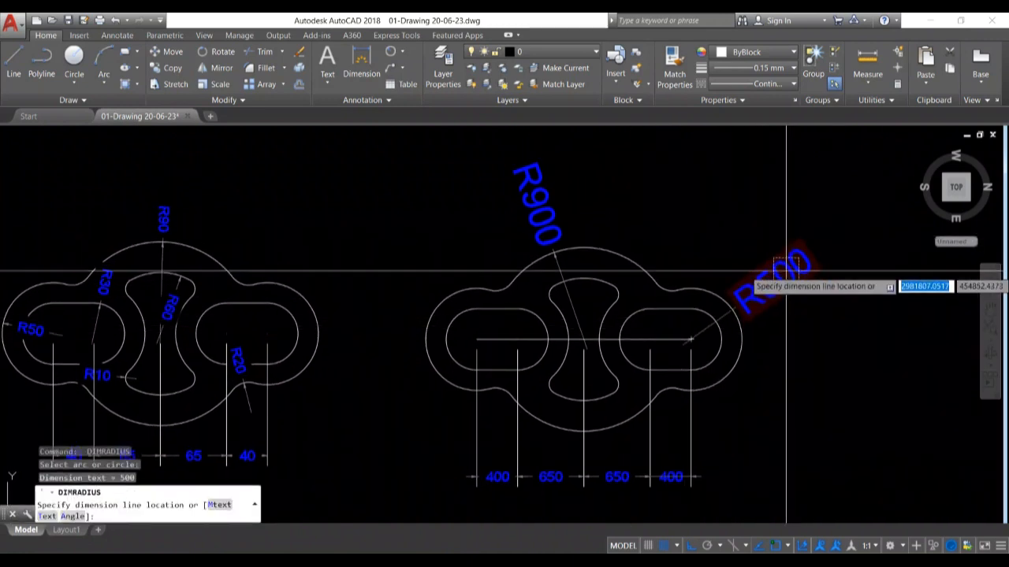
left_click(812, 268)
middle_click_drag(806, 344, 850, 315)
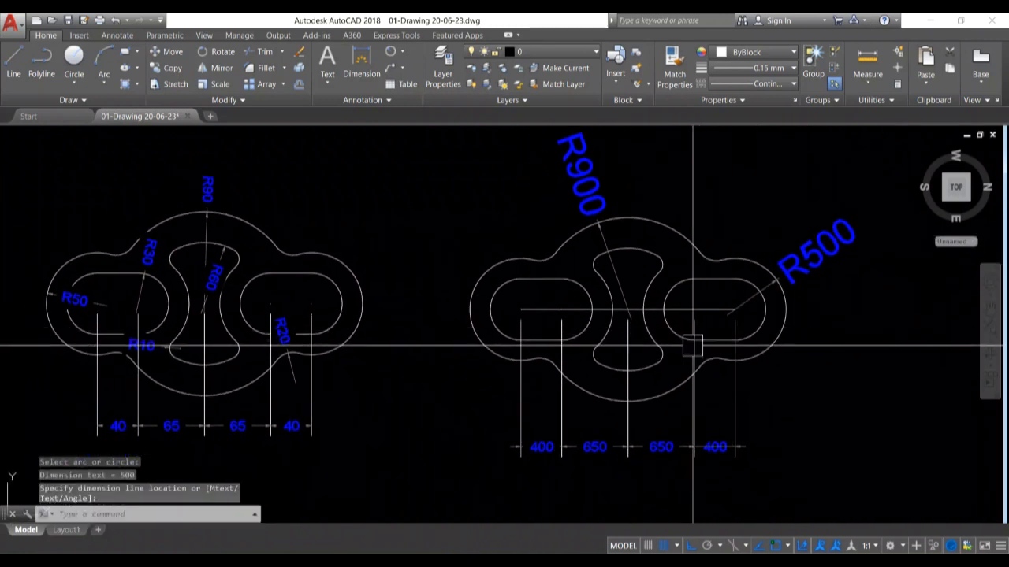
Add a radius dimension to the left slot's end arc, with its text outside the plate toward the upper left
key("Return")
left_click(495, 293)
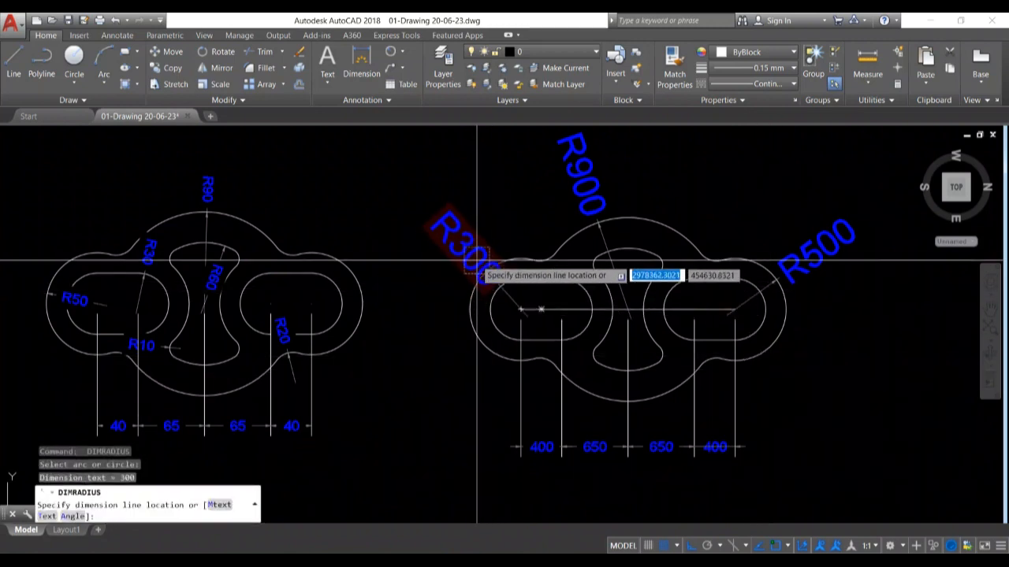
middle_click_drag(453, 367, 450, 310)
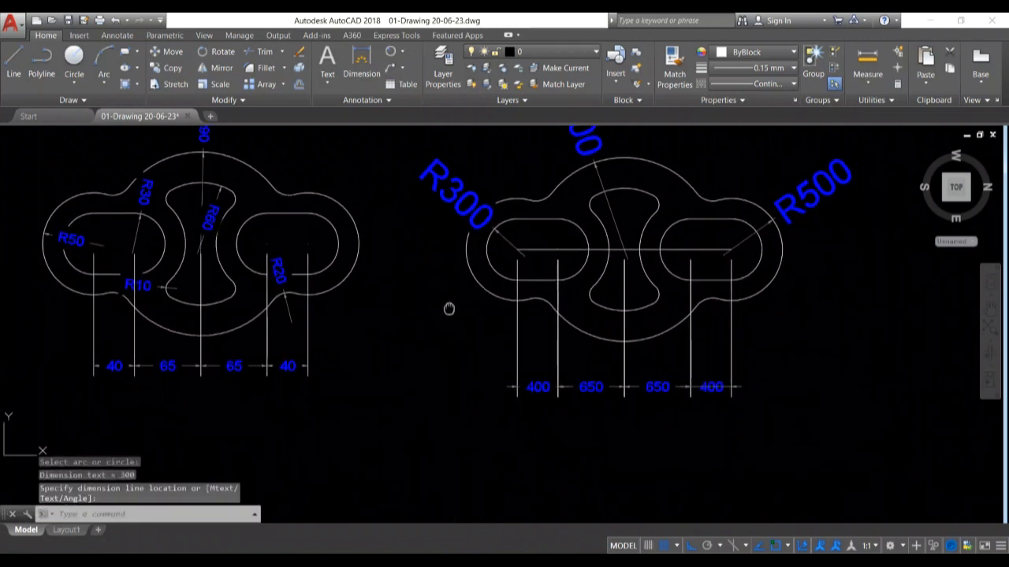
Add a radius dimension to the hourglass cutout's lower right corner arc, with its text toward the lower right
scroll(666, 335, "up", 2)
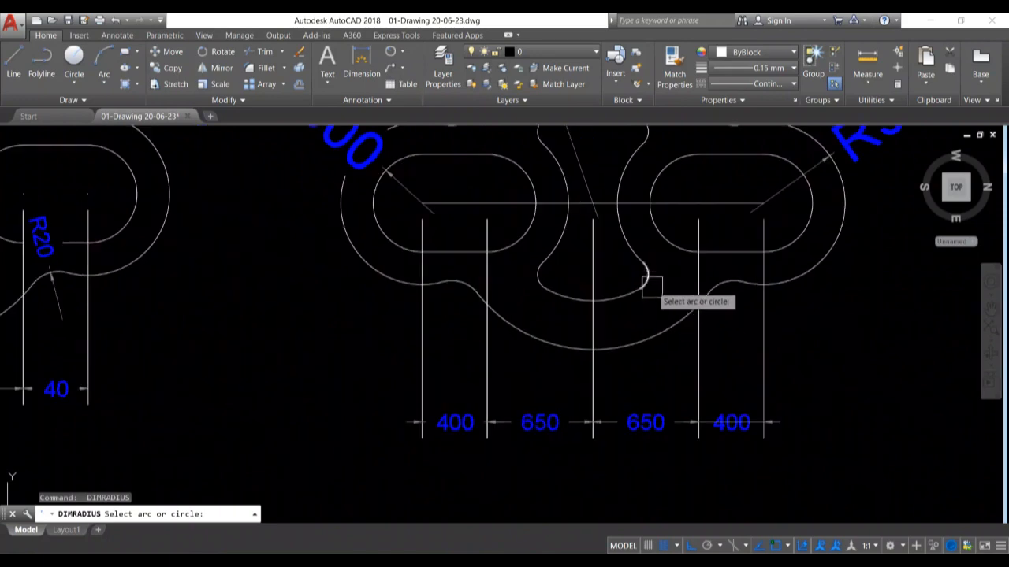
left_click(657, 282)
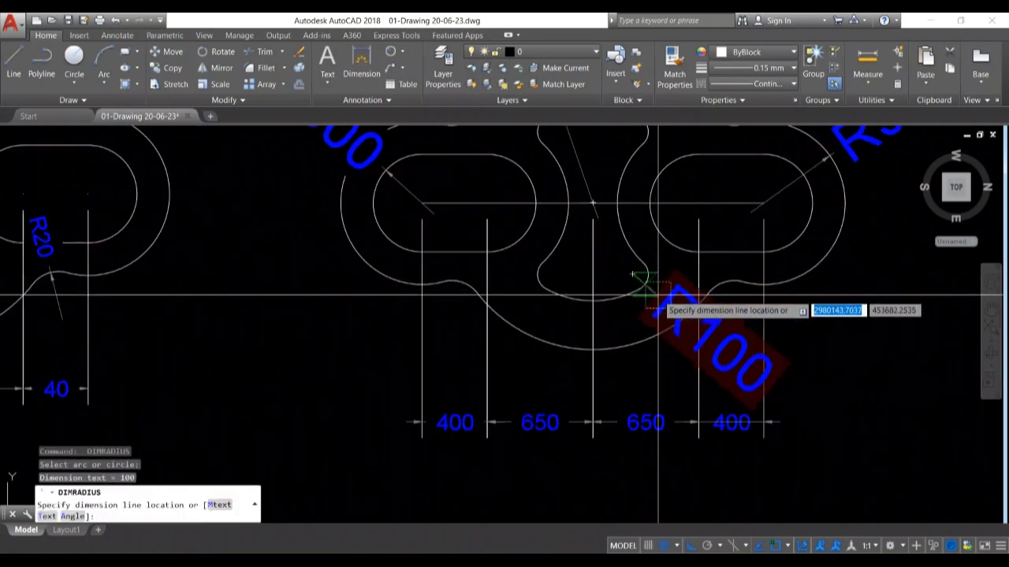
left_click(658, 296)
scroll(658, 302, "down", 2)
middle_click_drag(644, 321, 659, 374)
scroll(658, 372, "up", 2)
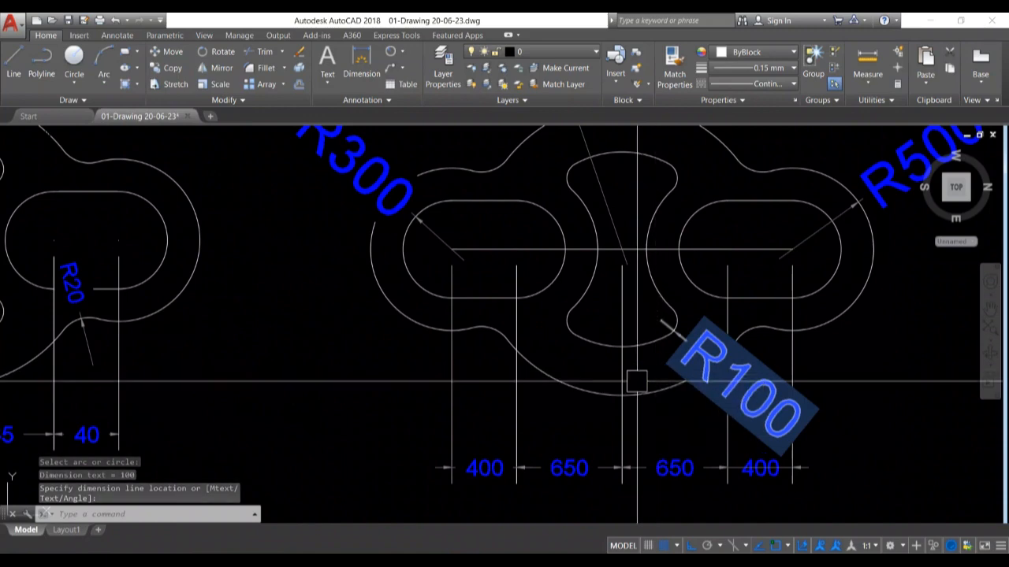
scroll(567, 373, "down", 2)
middle_click_drag(568, 374, 551, 401)
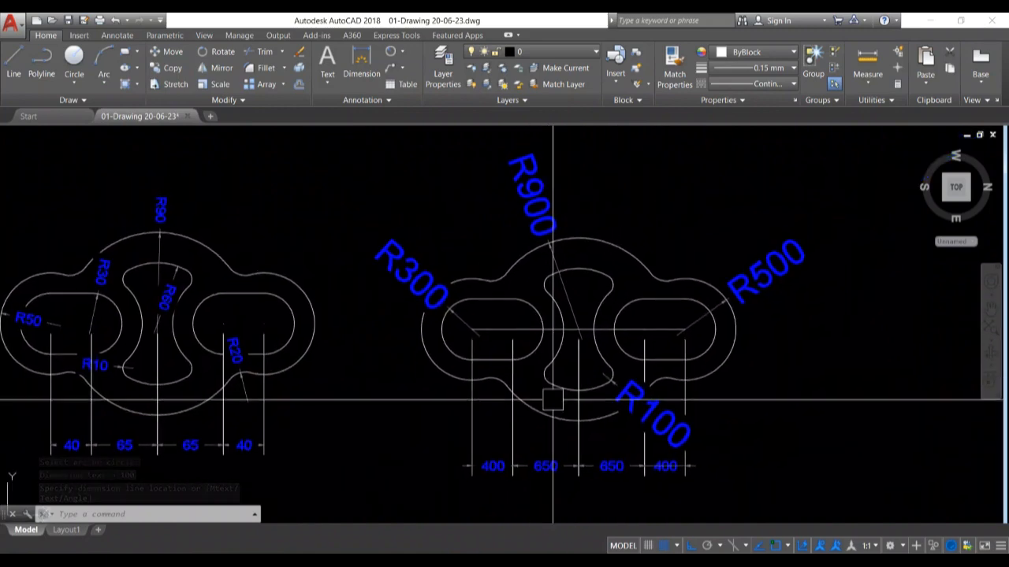
Add a radius dimension to the hourglass cutout's upper arc, with its text above the plate, right of the apex
key("Return")
left_click(588, 272)
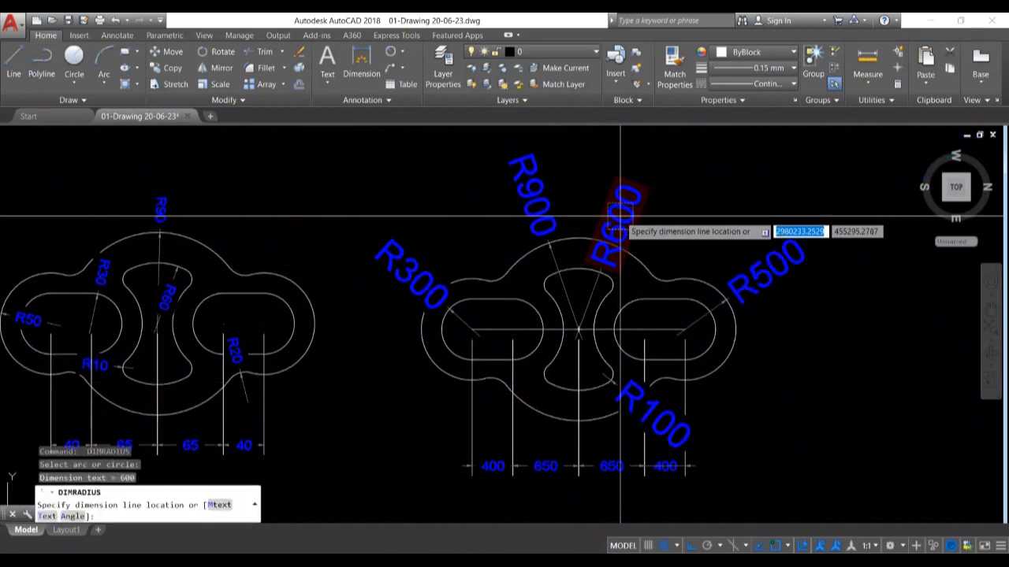
left_click(621, 215)
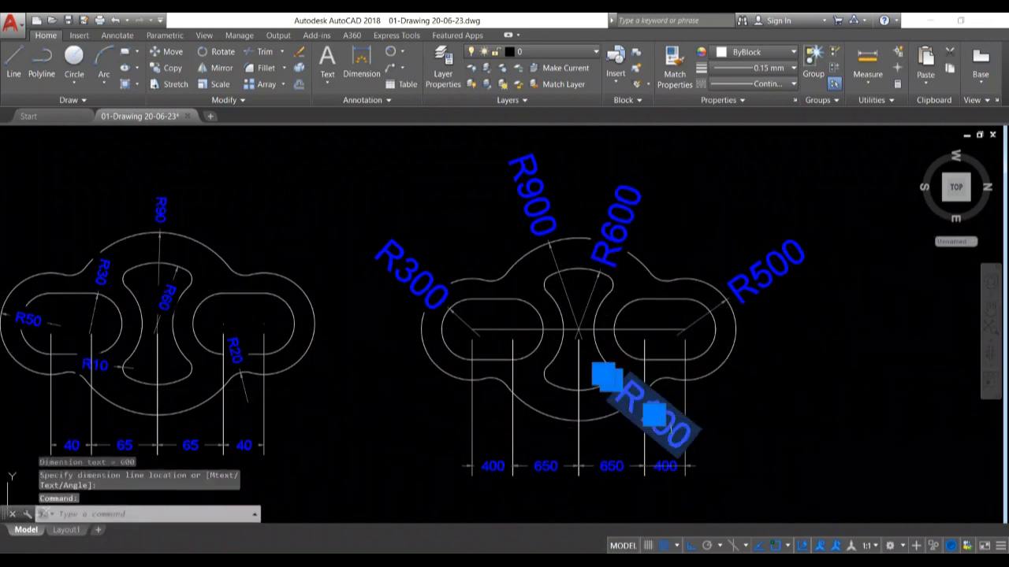
Set the text height to 1 for the radius dimensions of the hourglass corner and the left slot
double_click(671, 433)
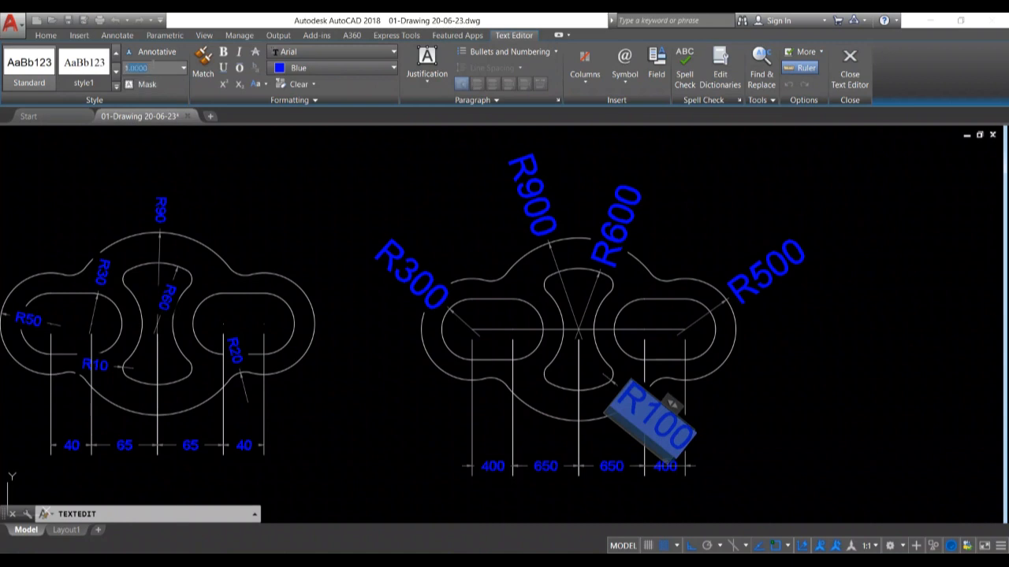
left_click(792, 454)
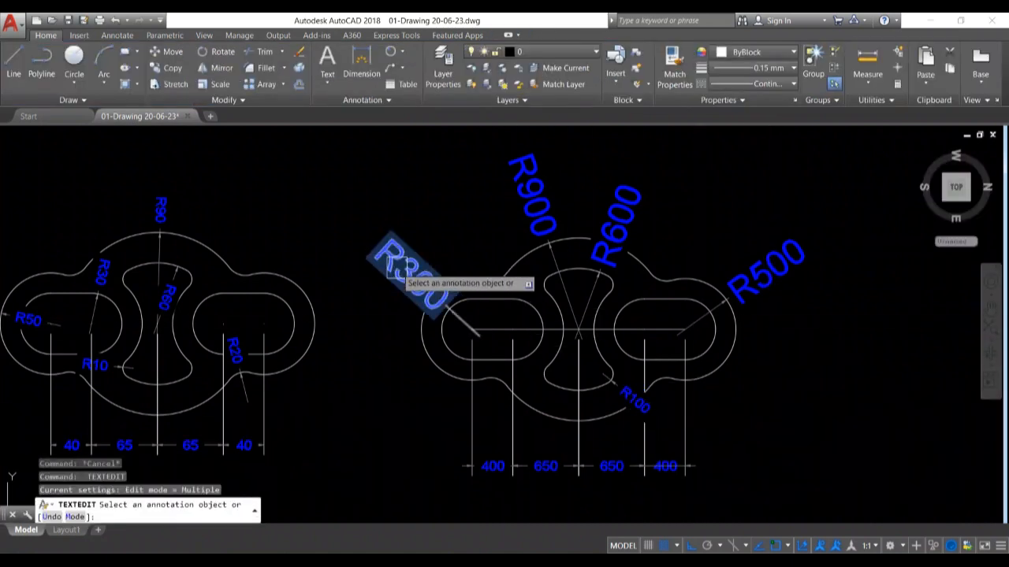
left_click(398, 274)
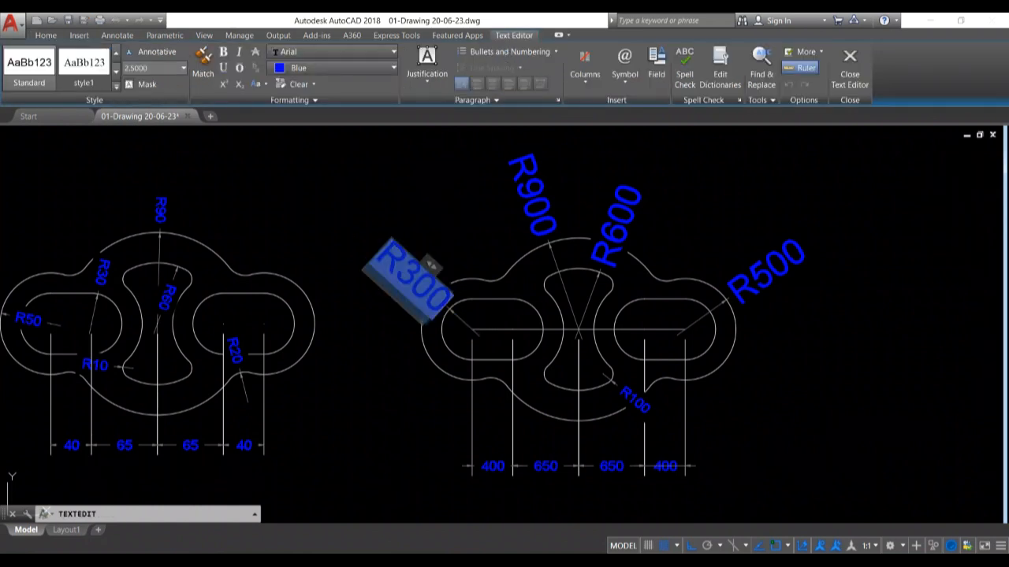
left_click(232, 179)
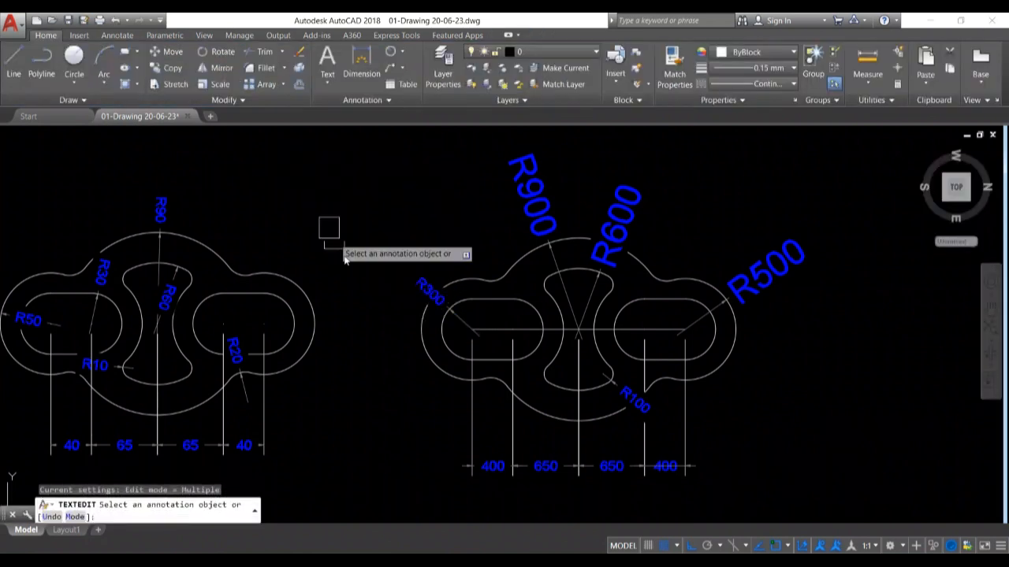
Set the text height to 1 for the radius dimension of the plate's large upper outer arc
left_click(532, 195)
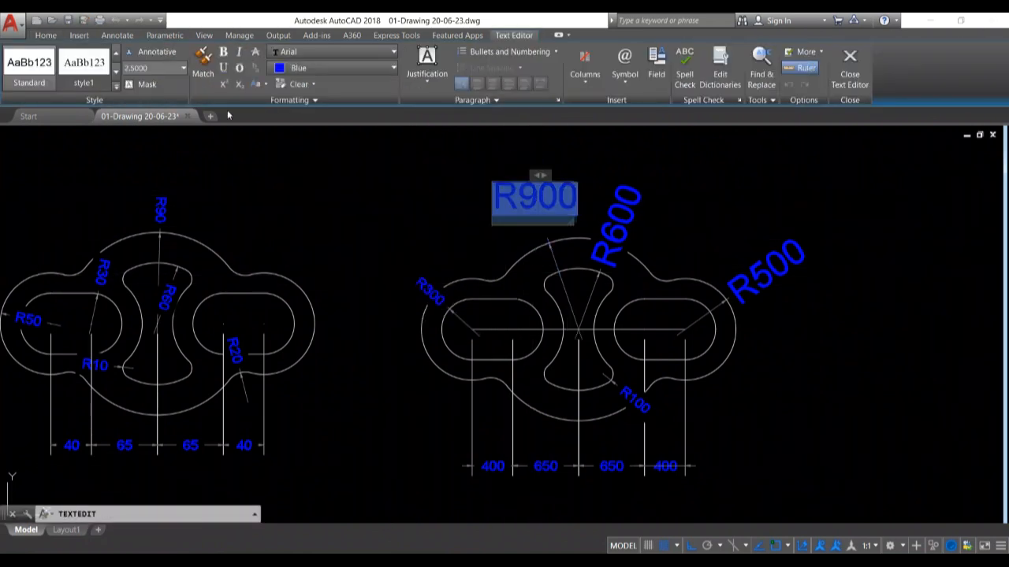
left_click(178, 179)
key("Escape")
key("Escape")
Set the text height to 1 for the radius dimension of the hourglass cutout's upper arc
left_click(593, 240)
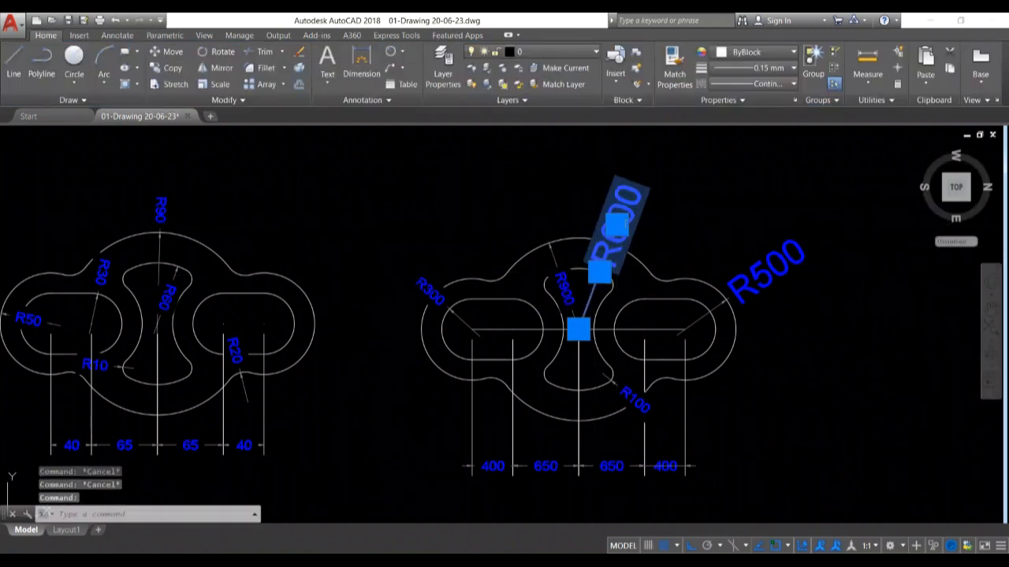
double_click(623, 228)
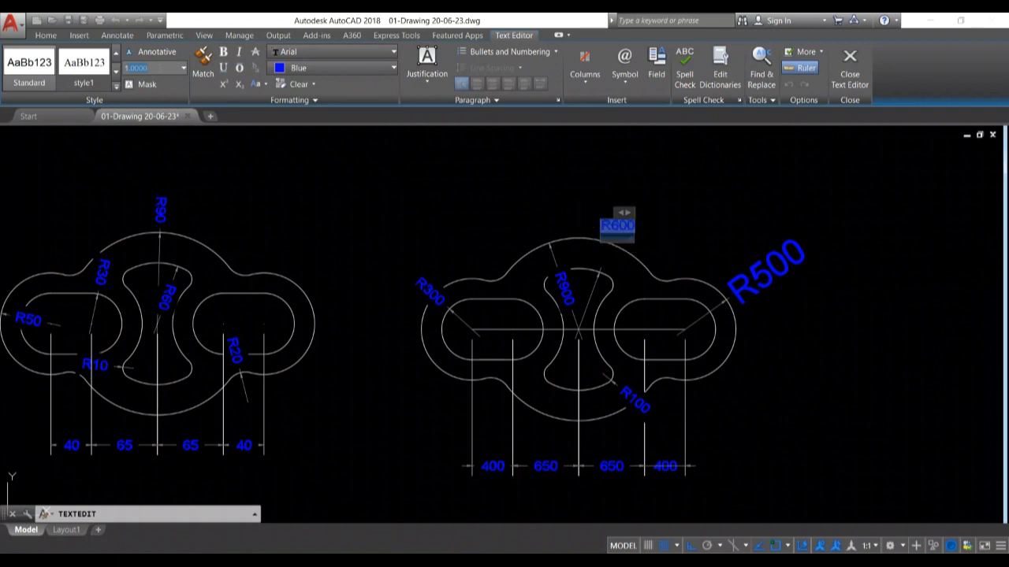
left_click(242, 157)
key("Escape")
key("Escape")
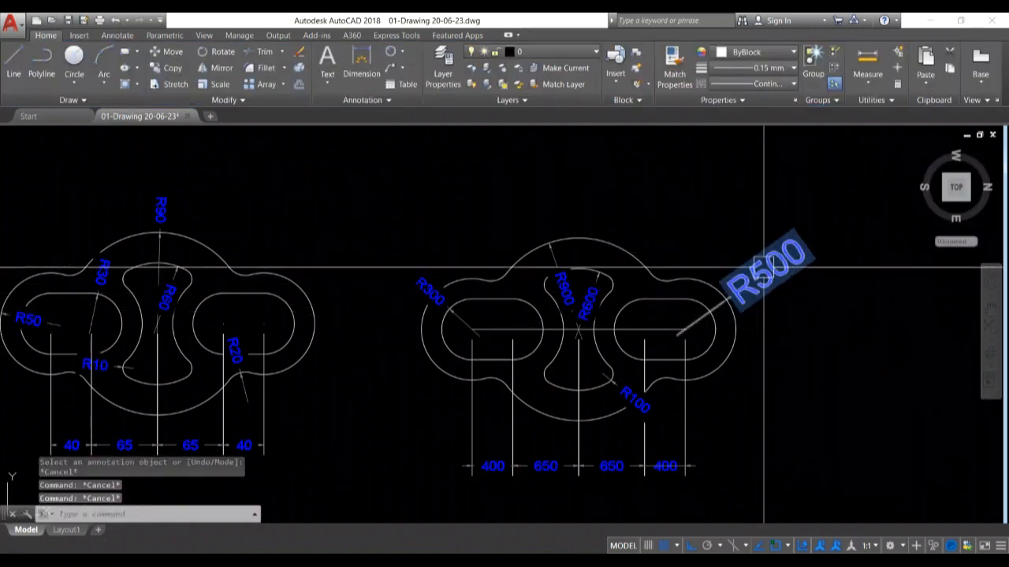
Set the text height to 1 for the radius dimension of the plate's right outer arc
left_click(768, 270)
double_click(754, 278)
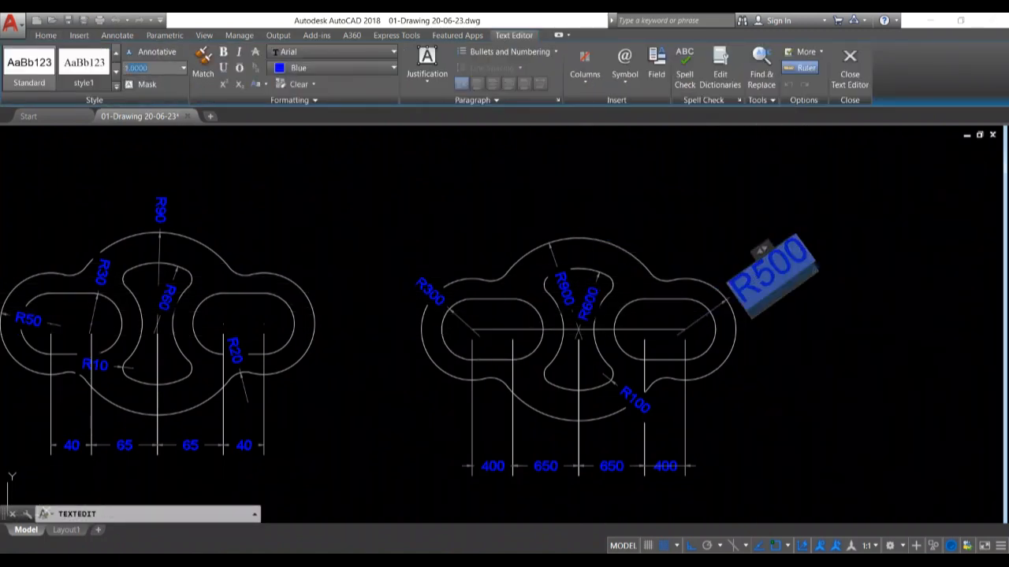
left_click(279, 172)
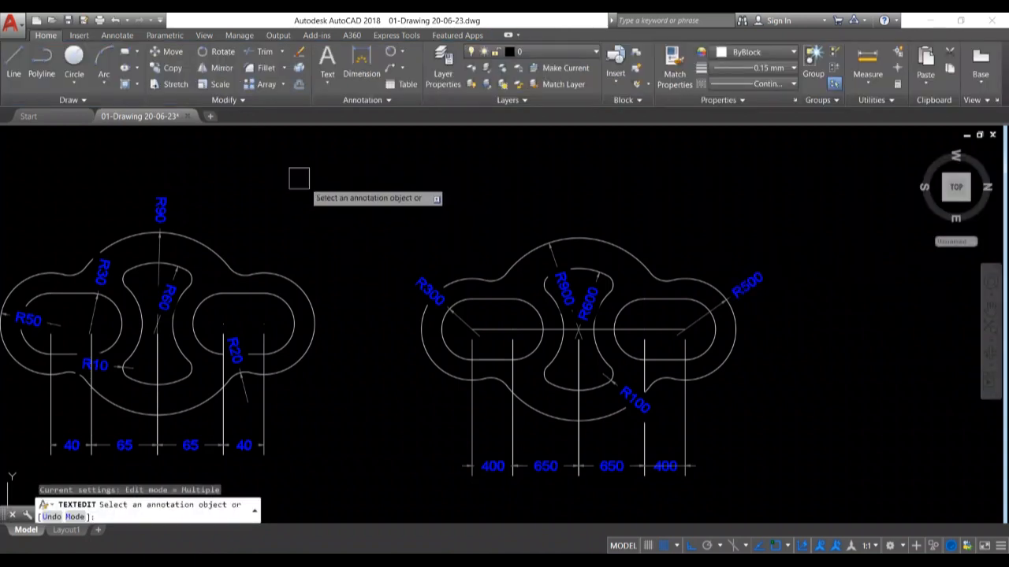
key("Escape")
key("Escape")
middle_click_drag(350, 218, 372, 222)
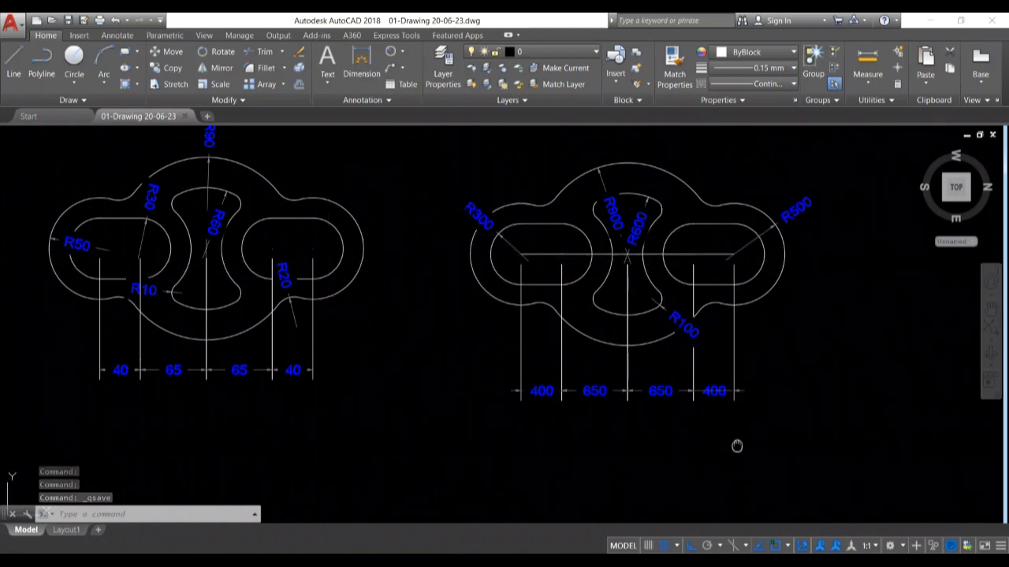
middle_click_drag(736, 446, 736, 477)
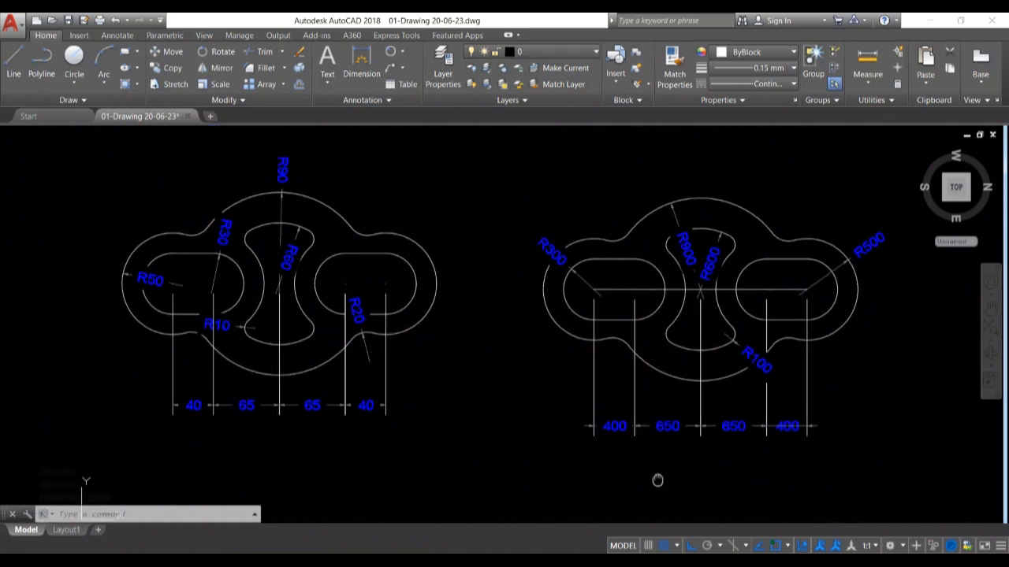